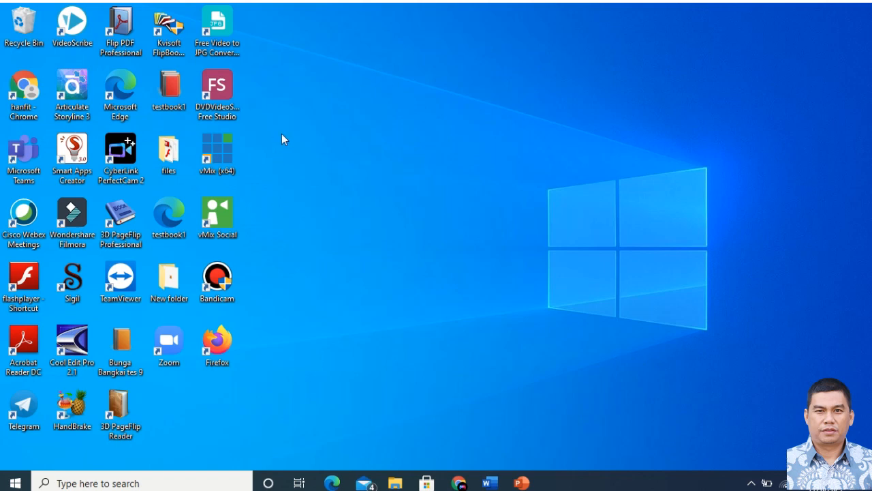
Switch to Chrome and show the Google Drive page.
{"action": "left_click", "coordinate": [458, 482]}
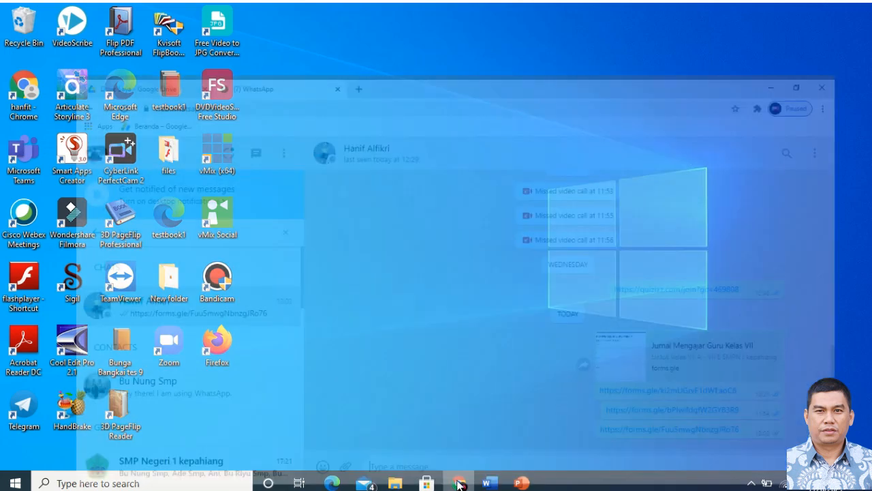
{"action": "left_click", "coordinate": [105, 15]}
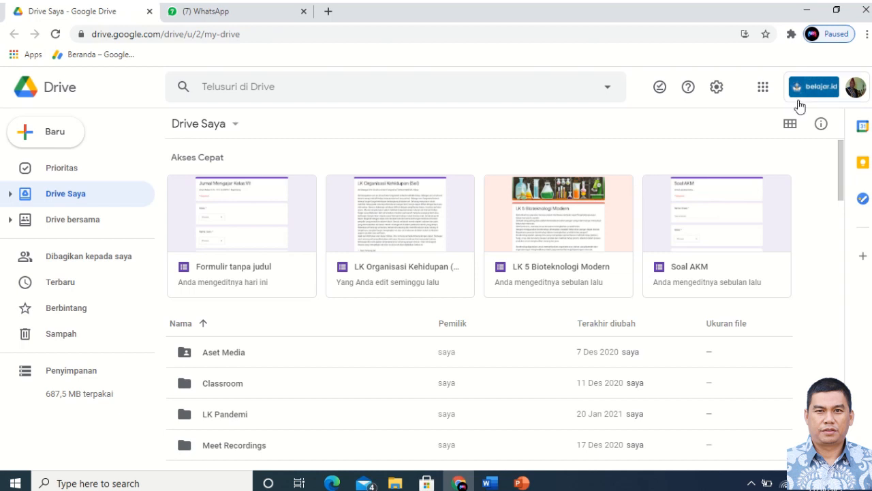
{"action": "left_click", "coordinate": [765, 91]}
{"action": "scroll", "coordinate": [771, 204], "scroll_direction": "down", "scroll_amount": 1}
{"action": "scroll", "coordinate": [773, 237], "scroll_direction": "down", "scroll_amount": 4}
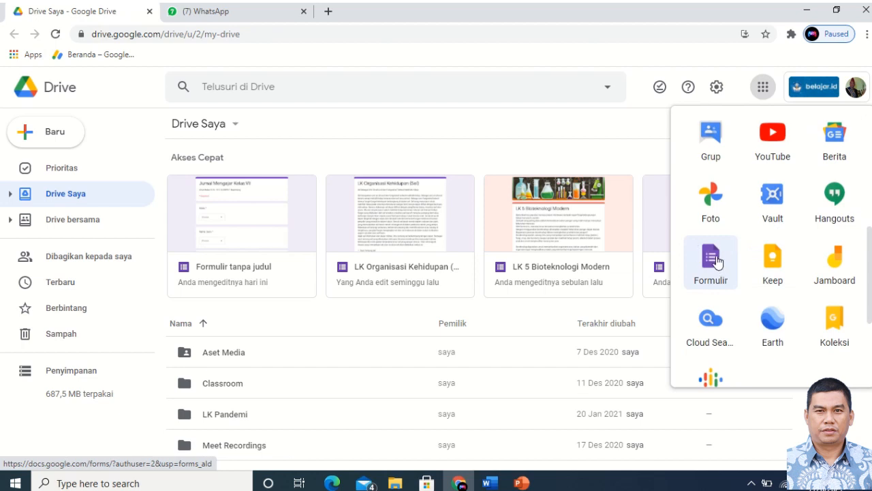
{"action": "left_click", "coordinate": [47, 136]}
Create a new blank Google Form from Drive.
{"action": "left_click", "coordinate": [47, 137]}
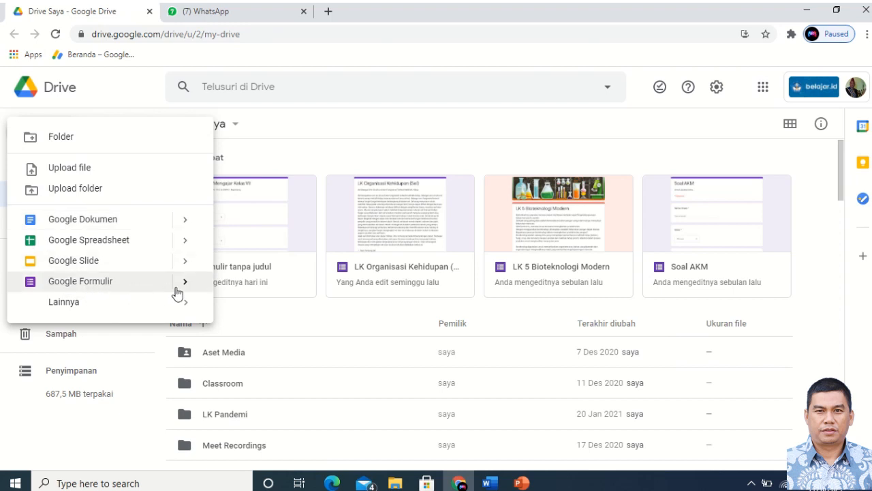
{"action": "mouse_move", "coordinate": [186, 287]}
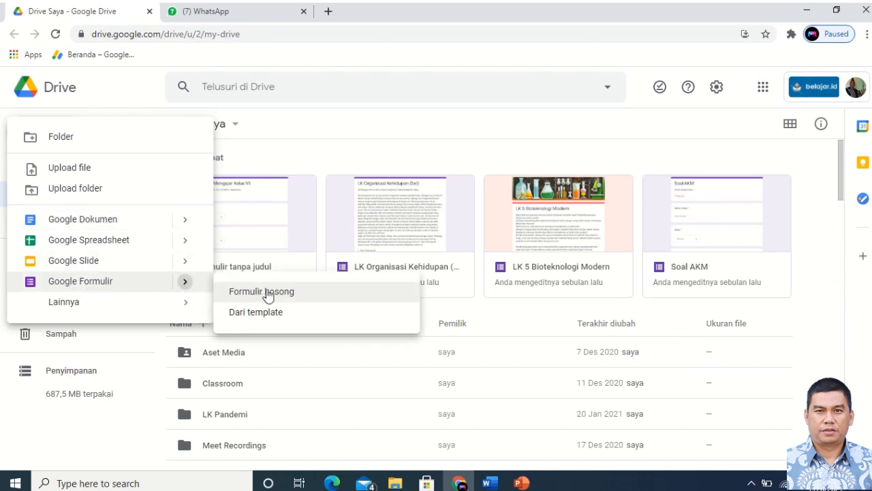
{"action": "left_click", "coordinate": [266, 291]}
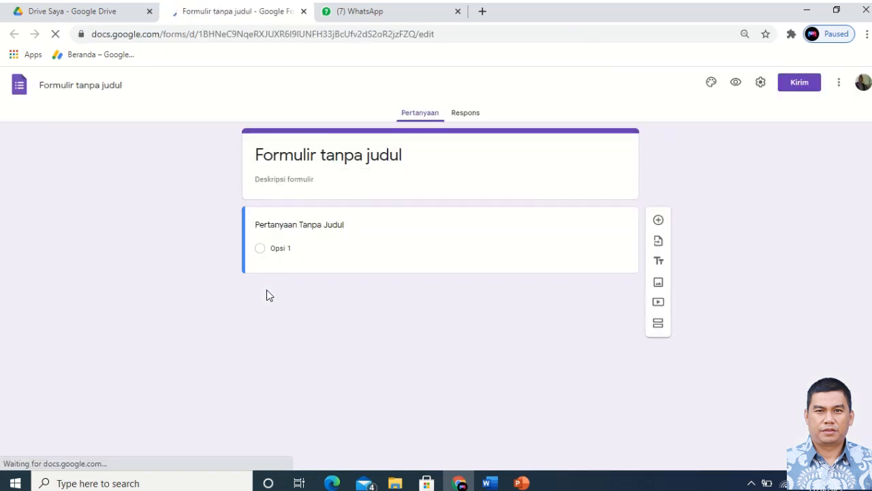
Set the form's title to "Jurnal Mengajar Guru Kelas VII".
{"action": "left_click", "coordinate": [402, 158]}
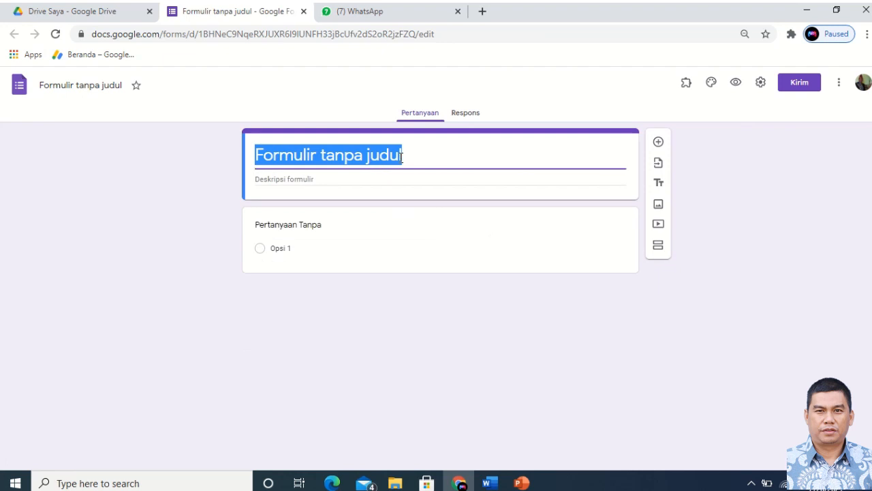
{"action": "type", "text": "Jurn"}
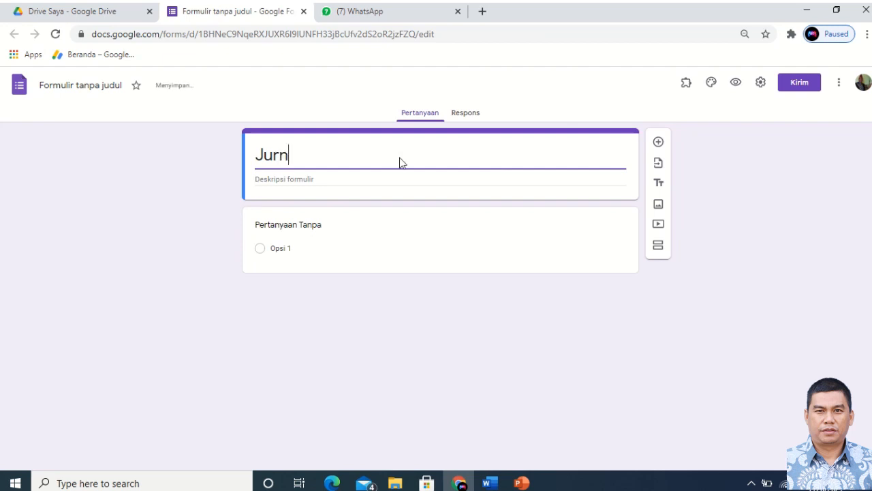
{"action": "type", "text": "al Menga"}
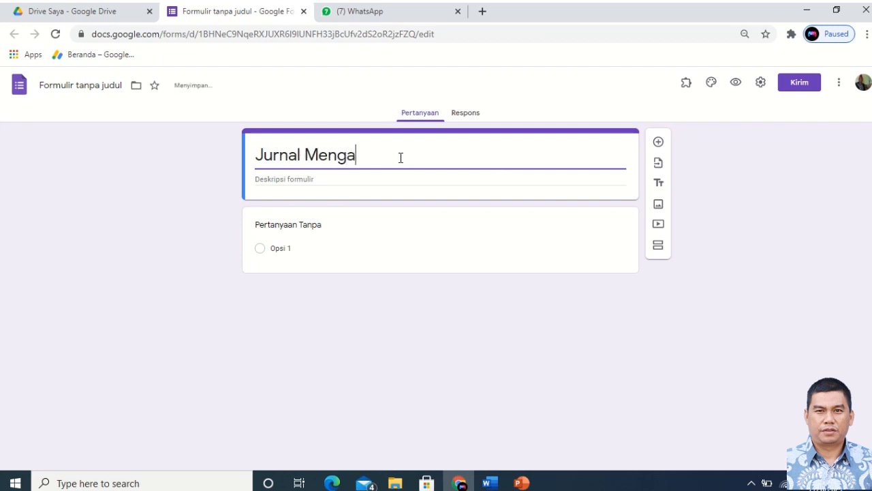
{"action": "type", "text": "jar Gur"}
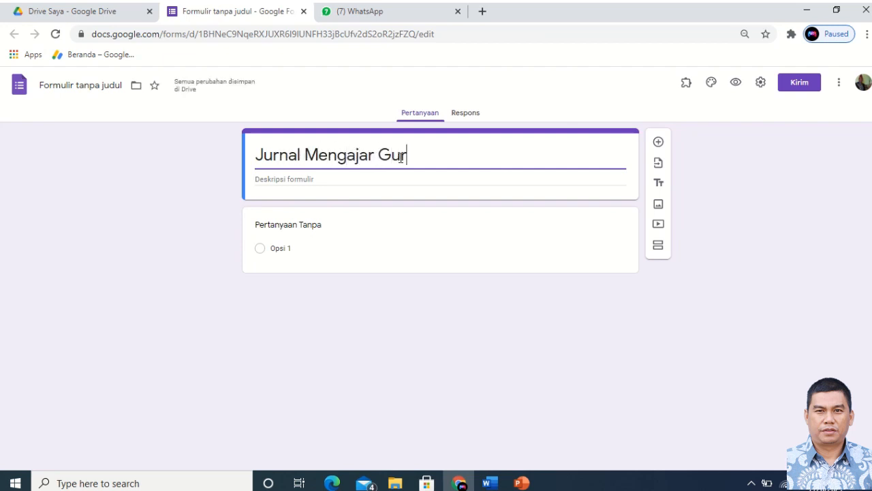
{"action": "type", "text": "u Kelas "}
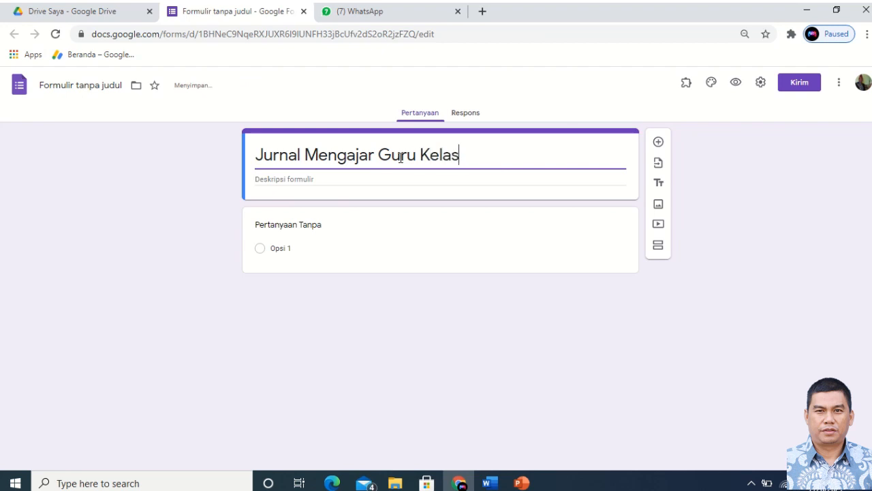
{"action": "type", "text": "VII"}
Enter the form description "Untuk Kelas VII A s.d VII E SMPN 1 Kepahiang".
{"action": "left_click", "coordinate": [330, 182]}
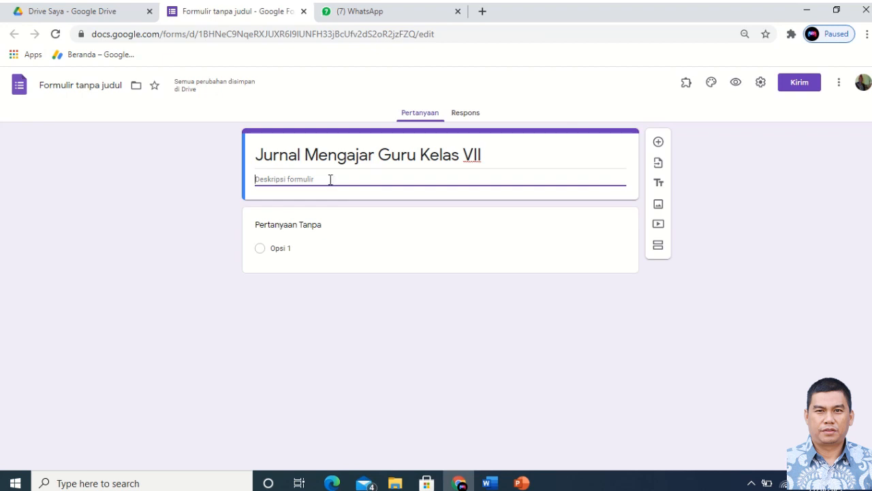
{"action": "type", "text": "Untuk Kelas V"}
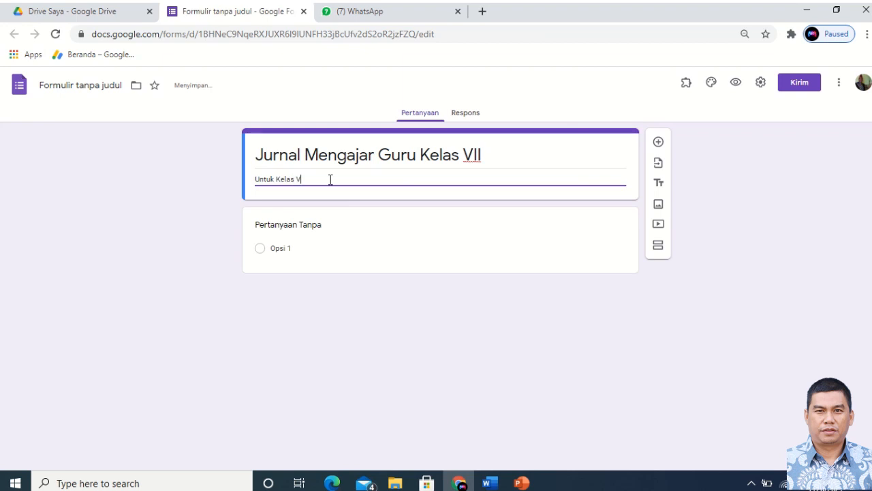
{"action": "type", "text": "II A"}
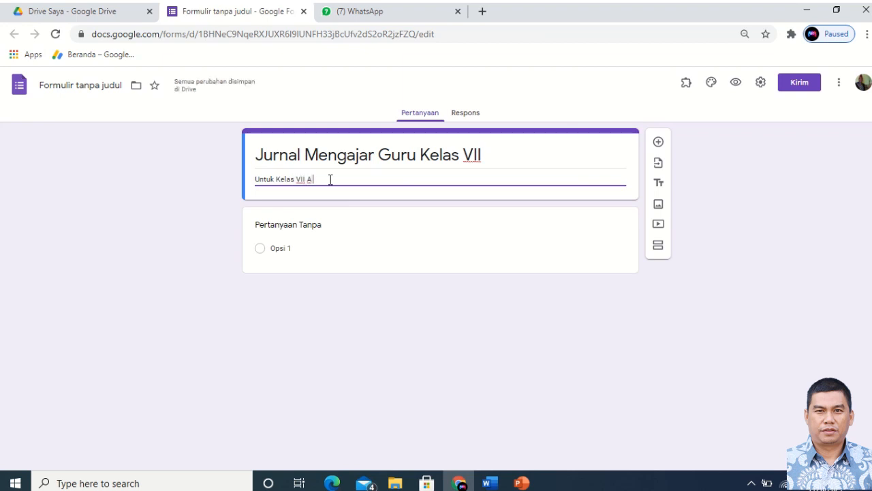
{"action": "type", "text": " s.d"}
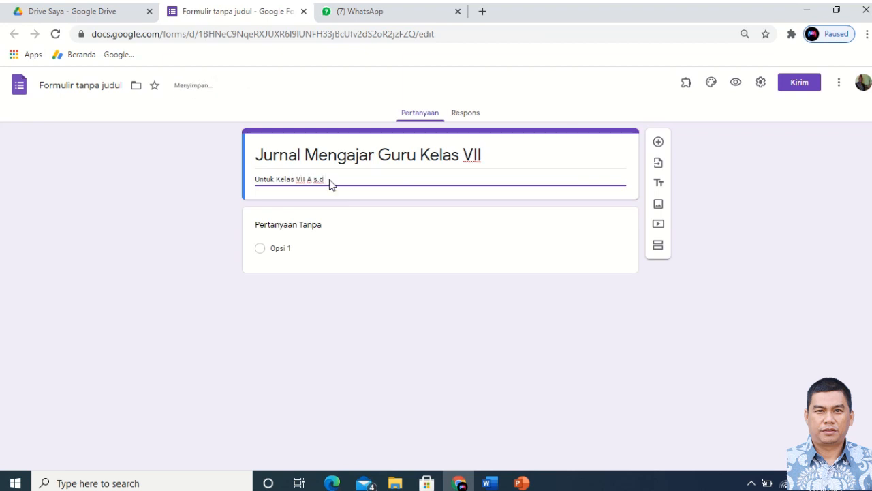
{"action": "type", "text": " VII E SMPN 1 Kepahiang"}
Title the first question "Kleas" and make it a Drop-down question.
{"action": "left_click", "coordinate": [304, 225]}
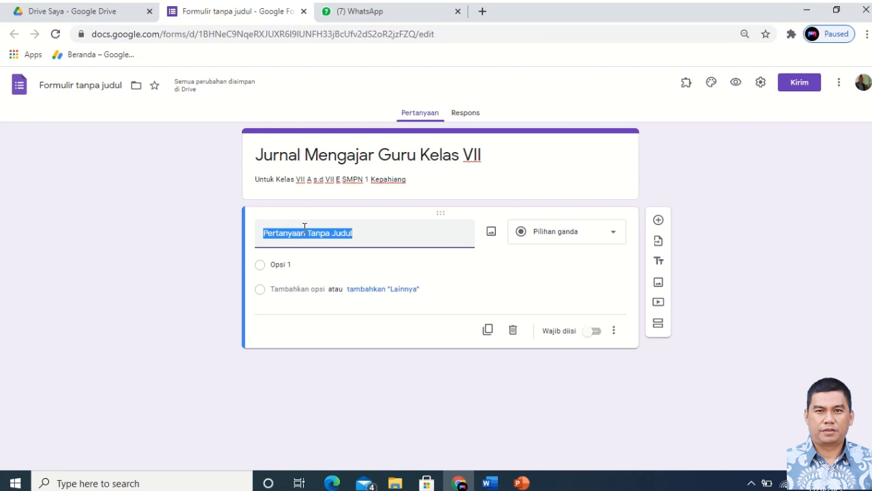
{"action": "type", "text": "Kleas"}
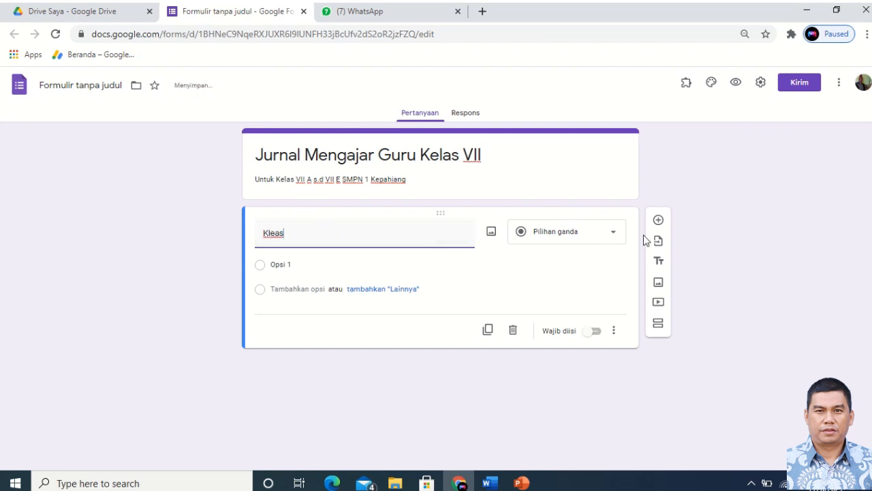
{"action": "left_click", "coordinate": [614, 236]}
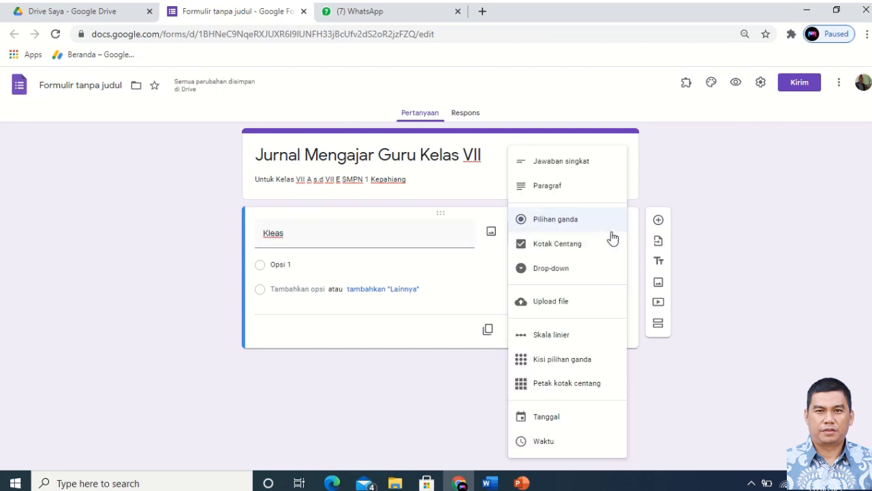
{"action": "left_click", "coordinate": [552, 271]}
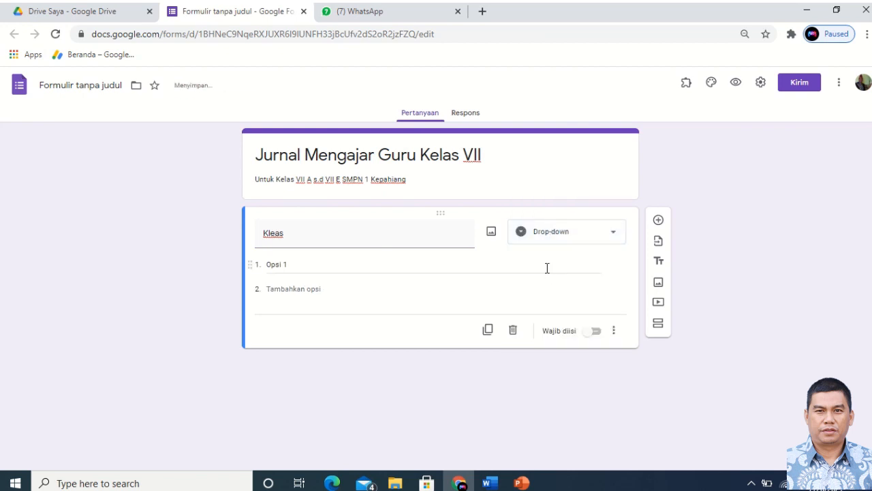
Switch to the Word document 7A and copy the class list 7A to 7E.
{"action": "left_click", "coordinate": [488, 483]}
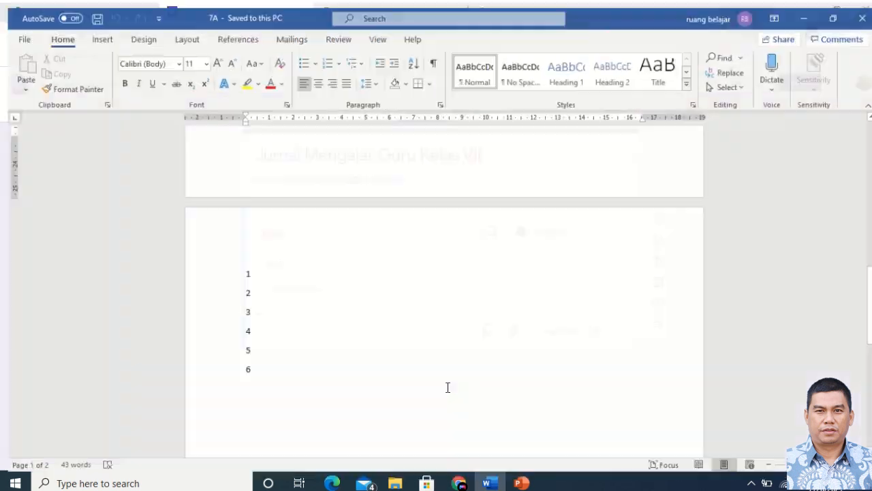
{"action": "scroll", "coordinate": [300, 279], "scroll_direction": "up", "scroll_amount": 15}
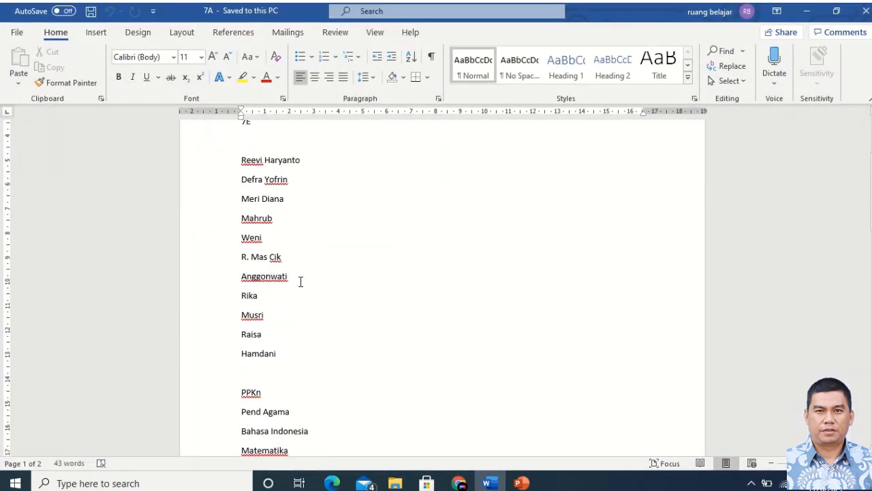
{"action": "left_click_drag", "start_coordinate": [240, 196], "coordinate": [260, 280]}
{"action": "key", "text": "ctrl+c"}
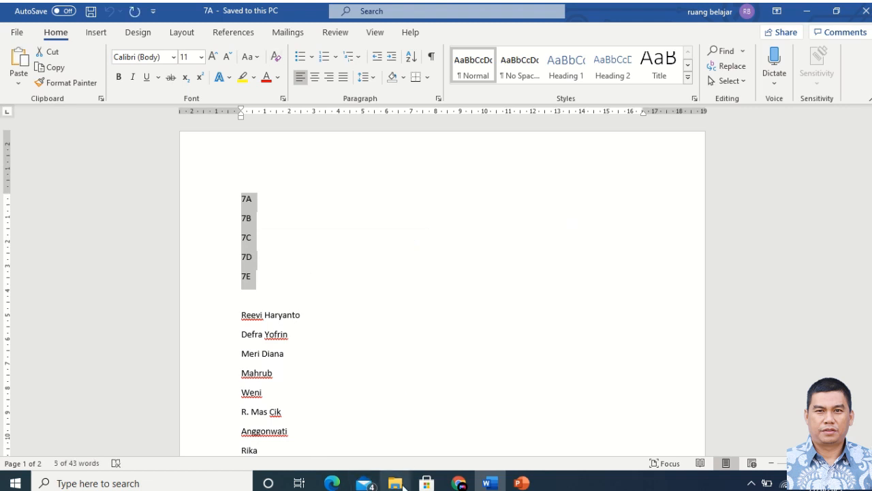
Back in the form in Chrome, paste classes 7A to 7E as the first question's options and make it required.
{"action": "left_click", "coordinate": [460, 483]}
{"action": "left_click", "coordinate": [276, 269]}
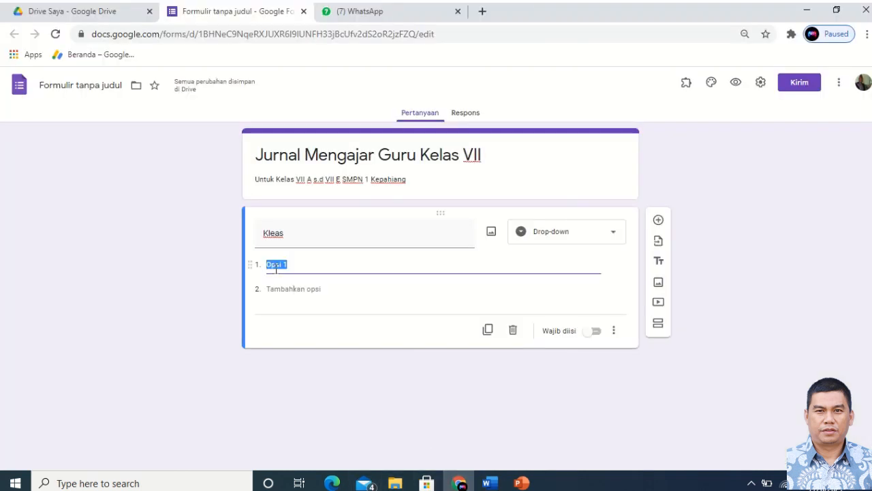
{"action": "key", "text": "ctrl+v"}
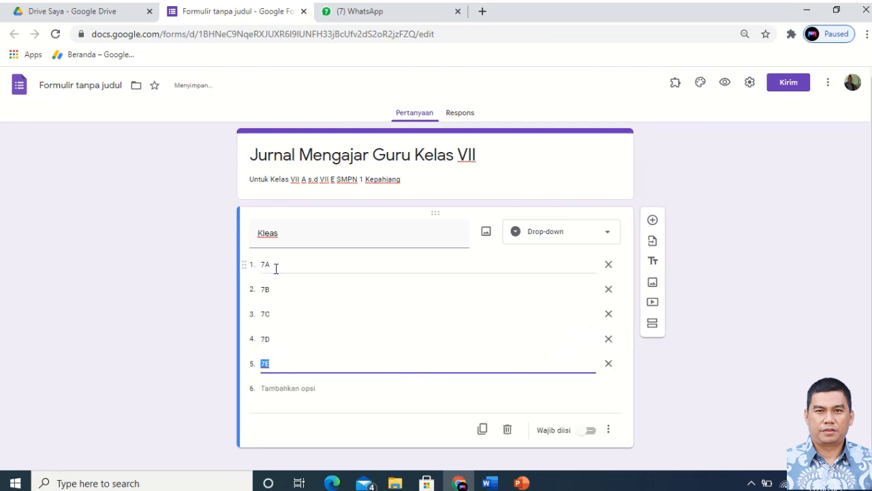
{"action": "left_click", "coordinate": [590, 430]}
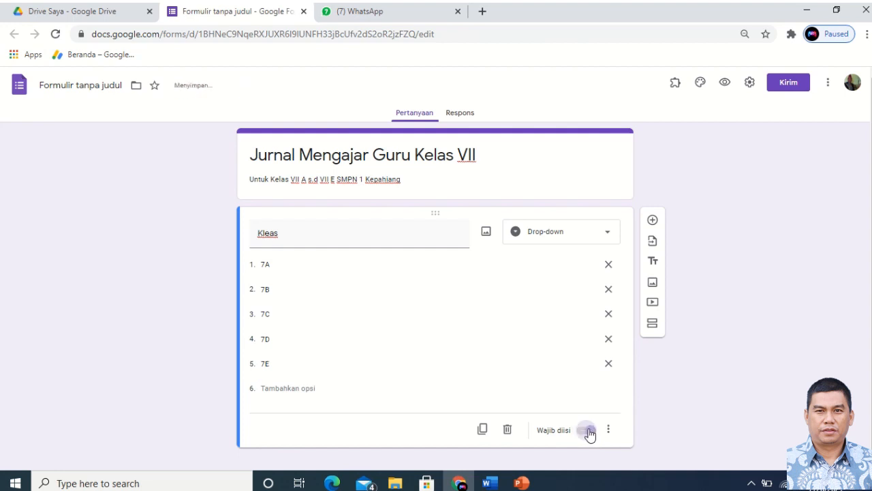
Add a second question titled "Nama Guru" and set its type to Drop-down.
{"action": "left_click", "coordinate": [653, 222]}
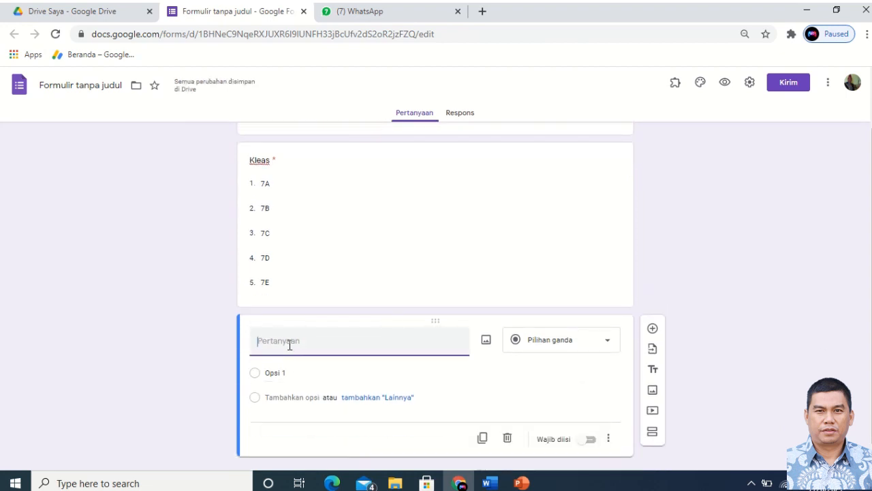
{"action": "type", "text": "Nama Guru"}
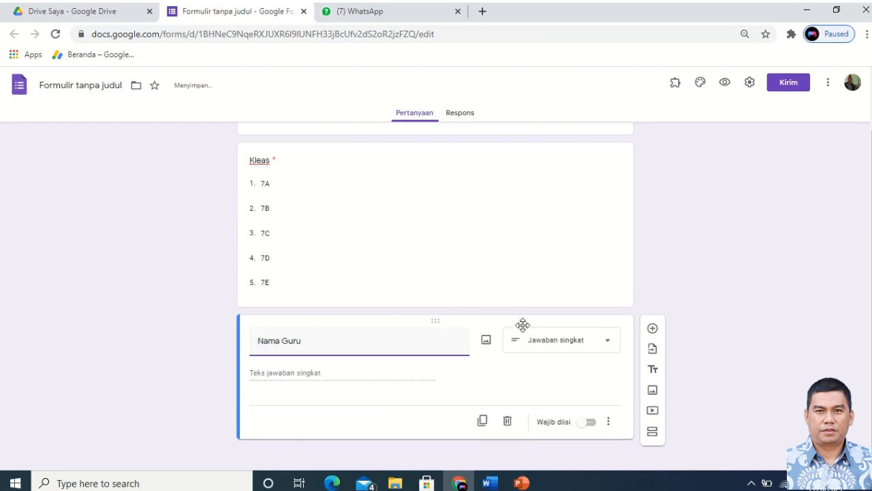
{"action": "left_click", "coordinate": [610, 339]}
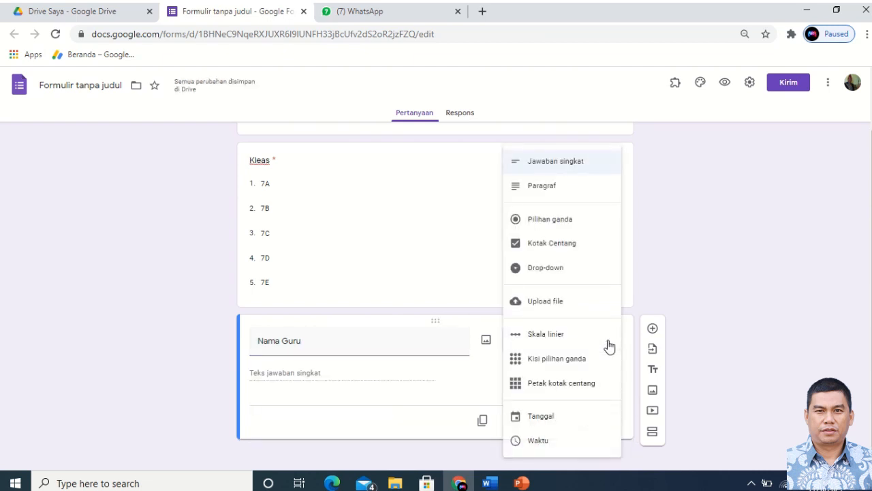
{"action": "left_click", "coordinate": [557, 273]}
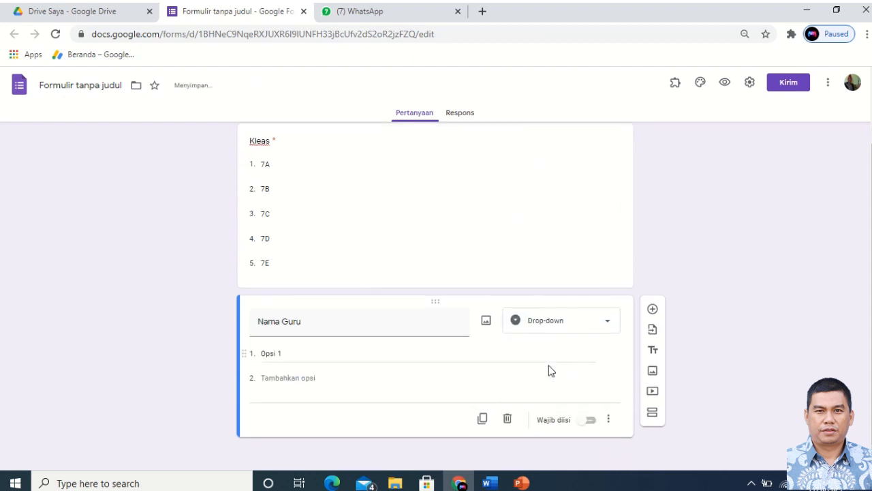
Switch to the Word document and copy the full list of teacher names below the classes.
{"action": "left_click", "coordinate": [487, 483]}
{"action": "scroll", "coordinate": [377, 347], "scroll_direction": "down", "scroll_amount": 3}
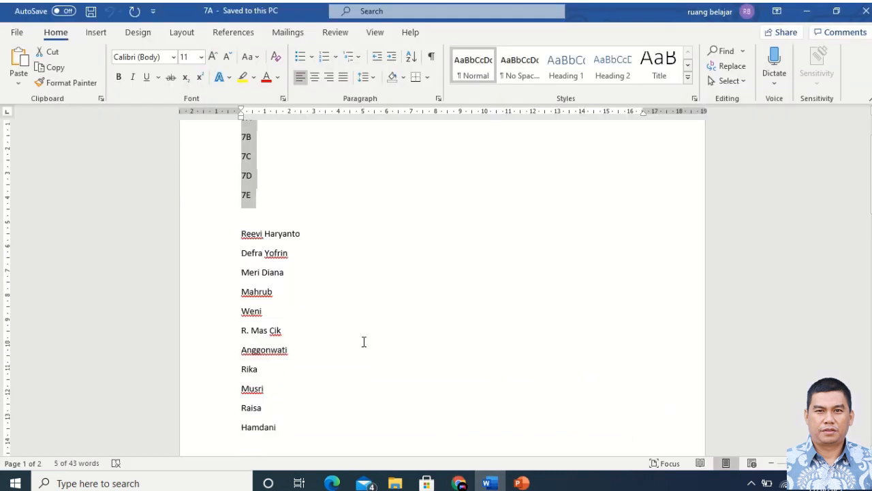
{"action": "left_click_drag", "start_coordinate": [240, 222], "coordinate": [286, 413]}
{"action": "key", "text": "ctrl+c"}
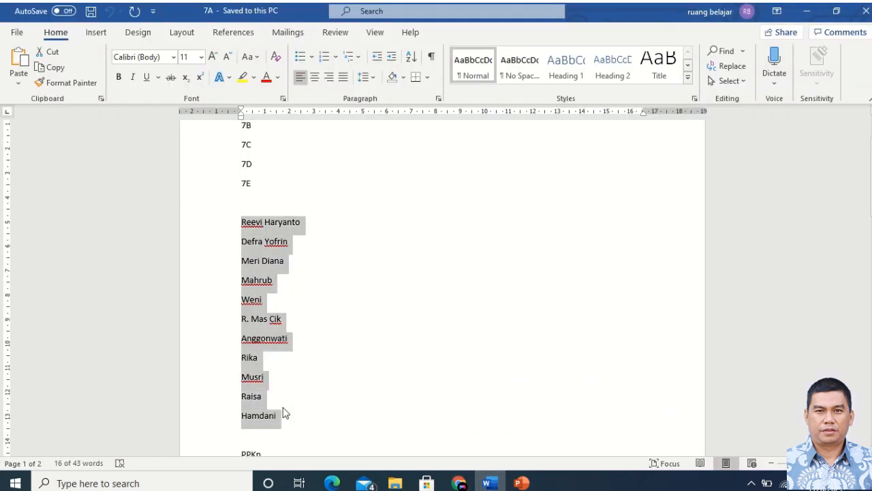
Return to the form in Chrome, paste the teacher names as the "Nama Guru" options and make the question required.
{"action": "mouse_move", "coordinate": [443, 469]}
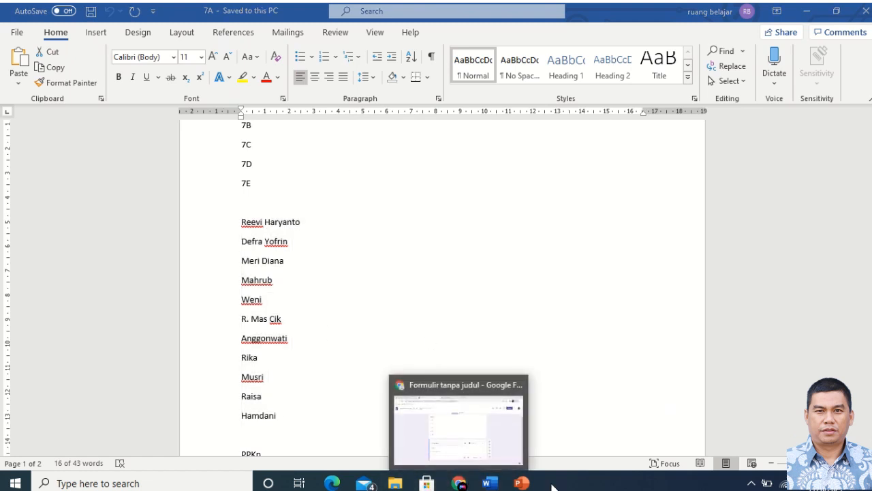
{"action": "left_click", "coordinate": [459, 480]}
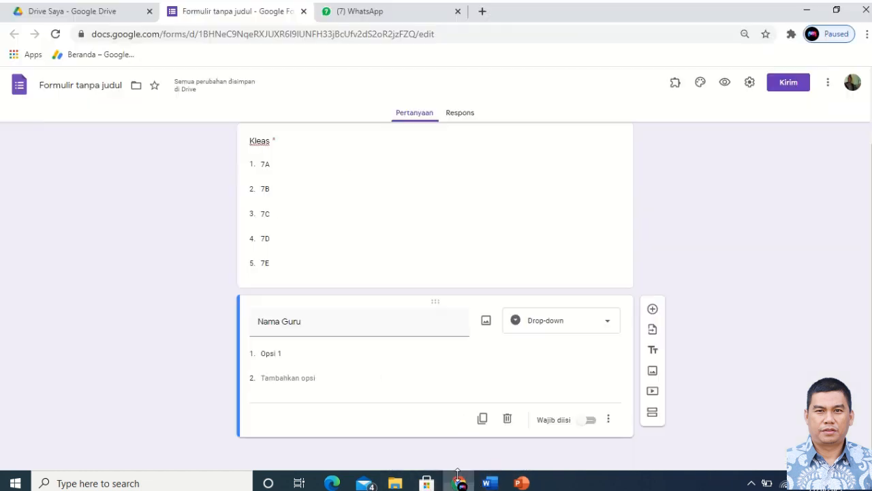
{"action": "left_click", "coordinate": [274, 352]}
{"action": "key", "text": "ctrl+v"}
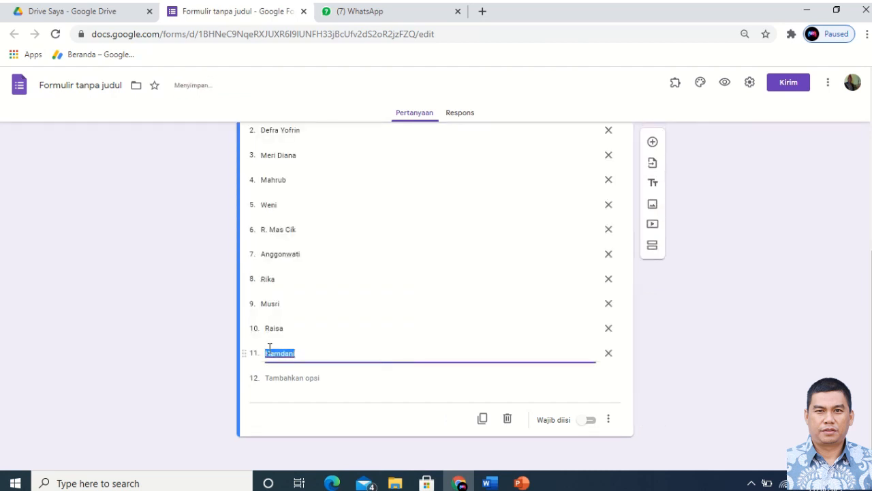
{"action": "left_click", "coordinate": [590, 421]}
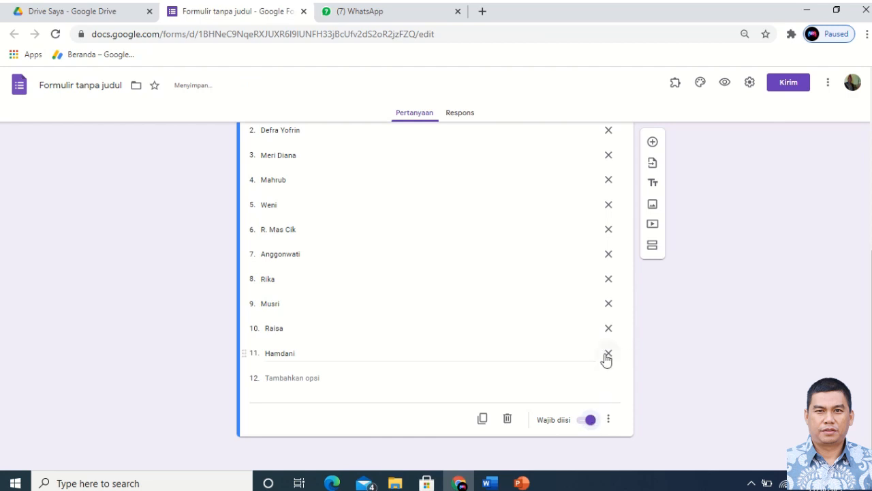
Add a required date question titled "Tanggal" below the teacher-name question.
{"action": "left_click", "coordinate": [653, 143]}
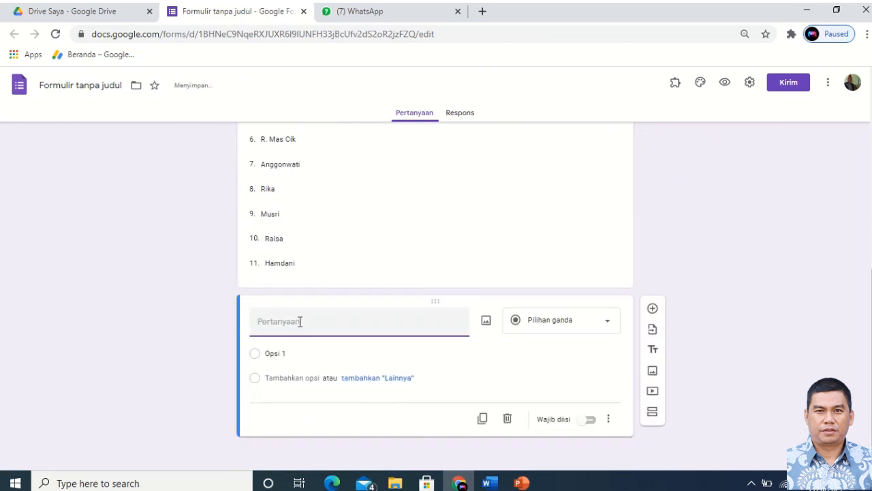
{"action": "type", "text": "T"}
{"action": "key", "text": "BackSpace"}
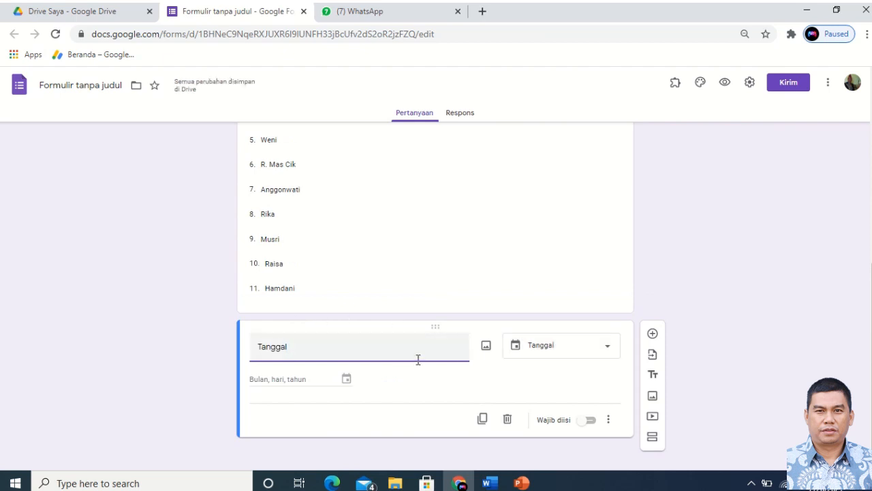
{"action": "left_click", "coordinate": [590, 421]}
Add a question titled "Mata Pelajaran" and set its type to Drop-down.
{"action": "left_click", "coordinate": [653, 334]}
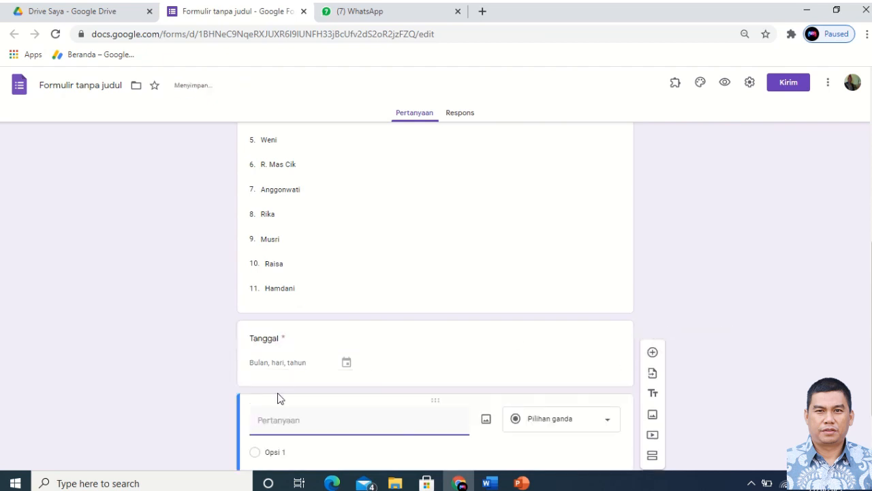
{"action": "type", "text": "Mata Pelajar"}
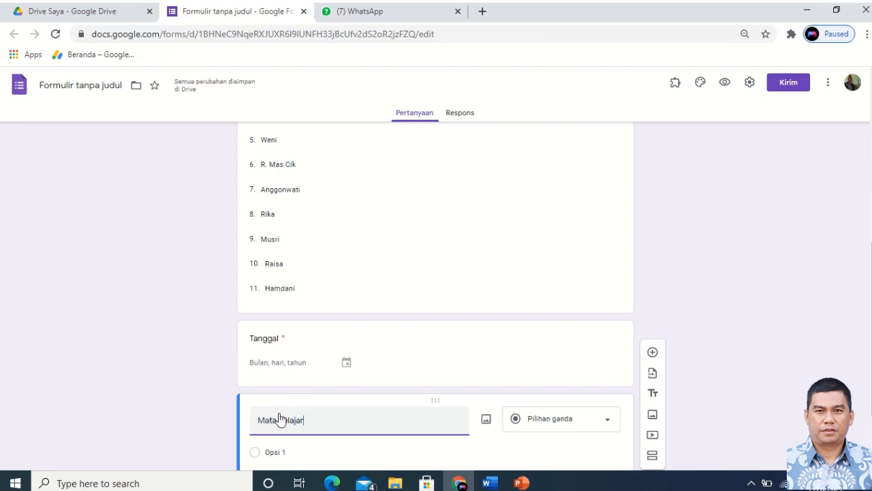
{"action": "type", "text": "an"}
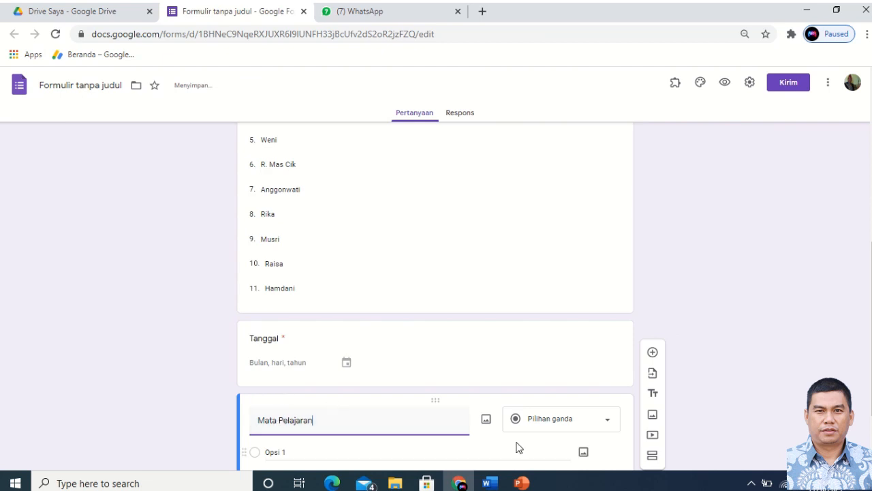
{"action": "left_click", "coordinate": [605, 424]}
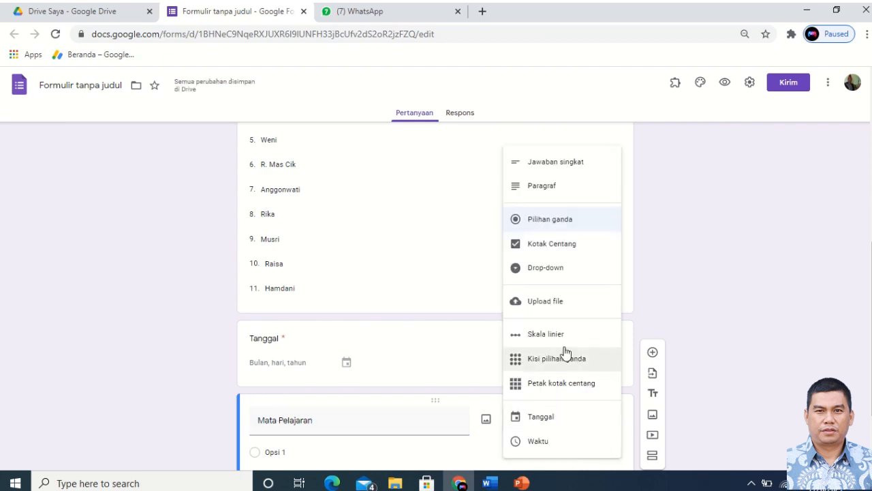
{"action": "left_click", "coordinate": [543, 268]}
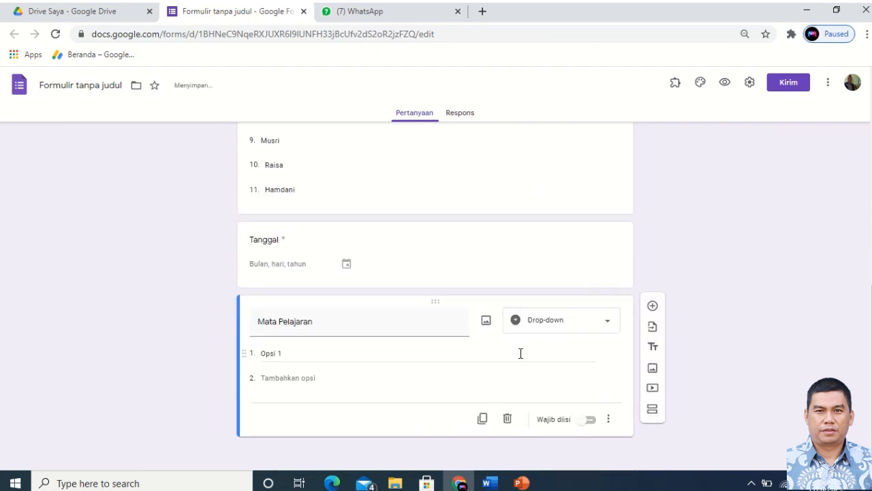
Switch to the Word document and copy the subject list from PPKn to Bimbingan Konseling.
{"action": "left_click", "coordinate": [490, 483]}
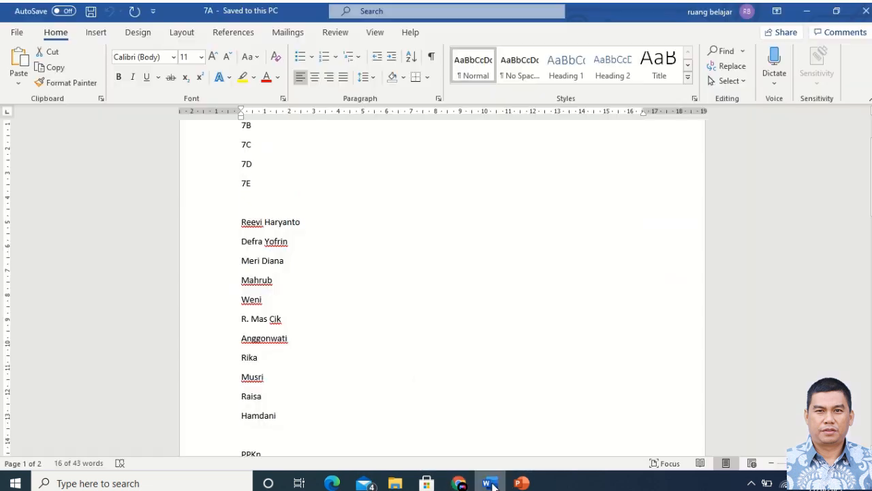
{"action": "scroll", "coordinate": [273, 321], "scroll_direction": "down", "scroll_amount": 7}
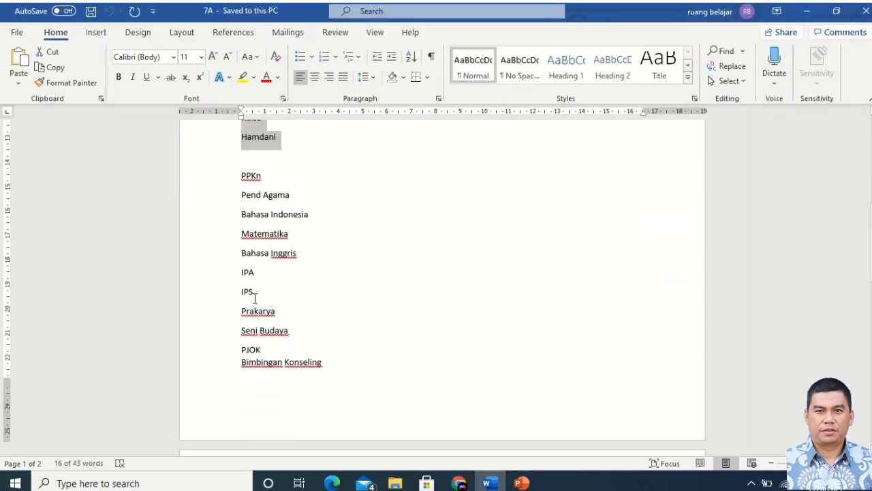
{"action": "scroll", "coordinate": [249, 296], "scroll_direction": "up", "scroll_amount": 1}
{"action": "left_click_drag", "start_coordinate": [244, 206], "coordinate": [364, 407]}
{"action": "key", "text": "ctrl+c"}
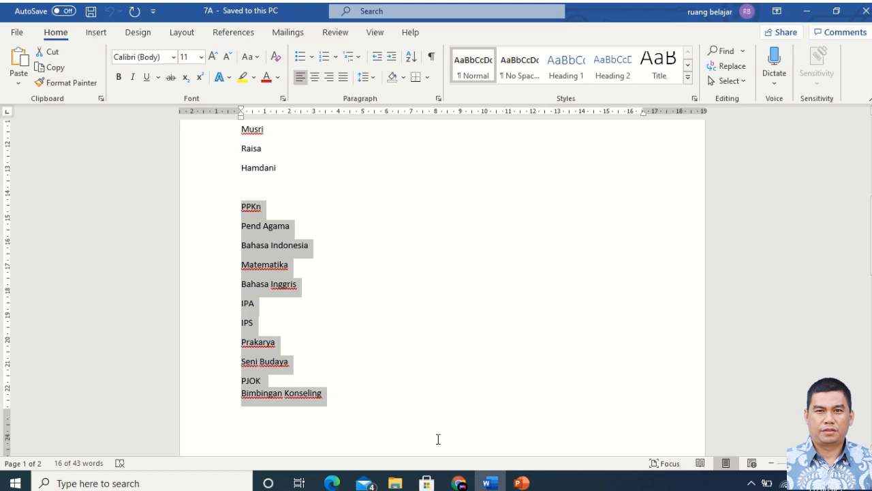
Return to the form in Chrome, paste the subjects as the "Mata Pelajaran" options and make the question required.
{"action": "left_click", "coordinate": [460, 483]}
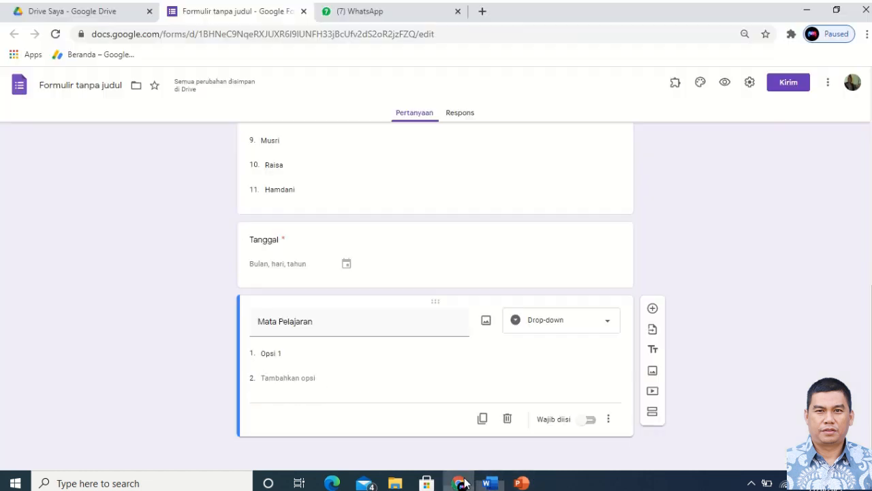
{"action": "left_click", "coordinate": [277, 356]}
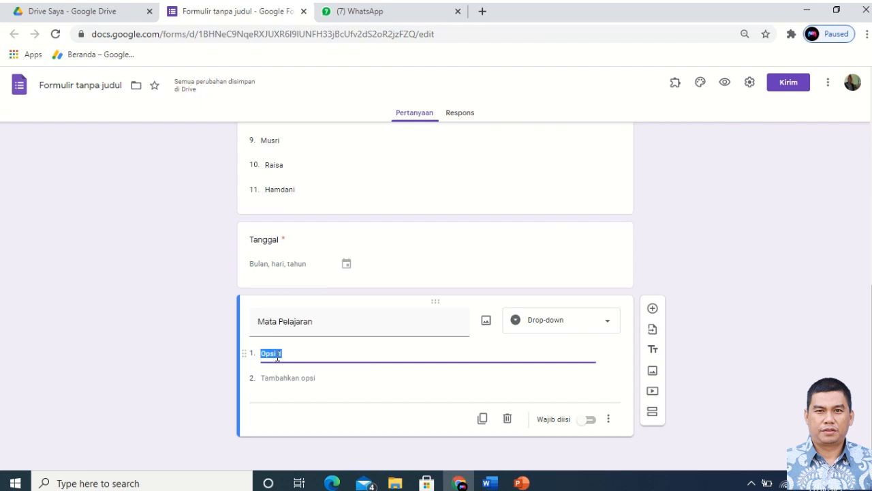
{"action": "key", "text": "ctrl+v"}
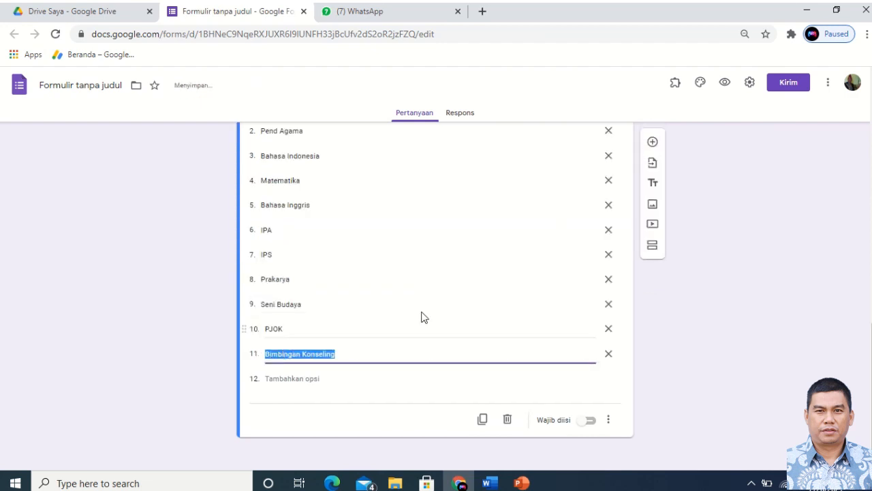
{"action": "left_click", "coordinate": [586, 420]}
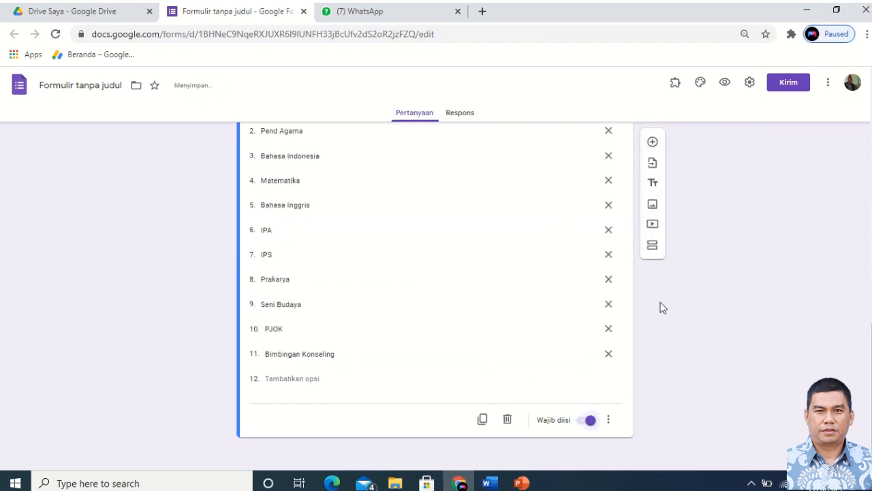
Add a question titled "Jam ke-" and set its type to Drop-down.
{"action": "left_click", "coordinate": [652, 141]}
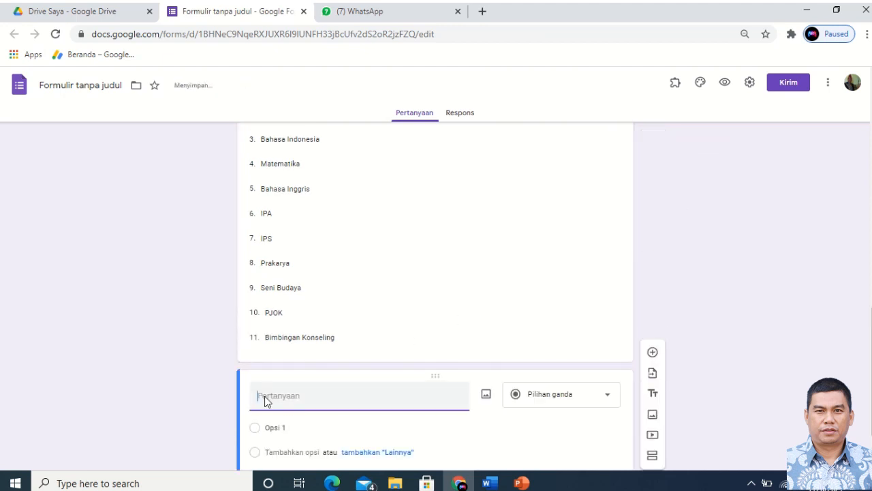
{"action": "type", "text": "Jam ke-"}
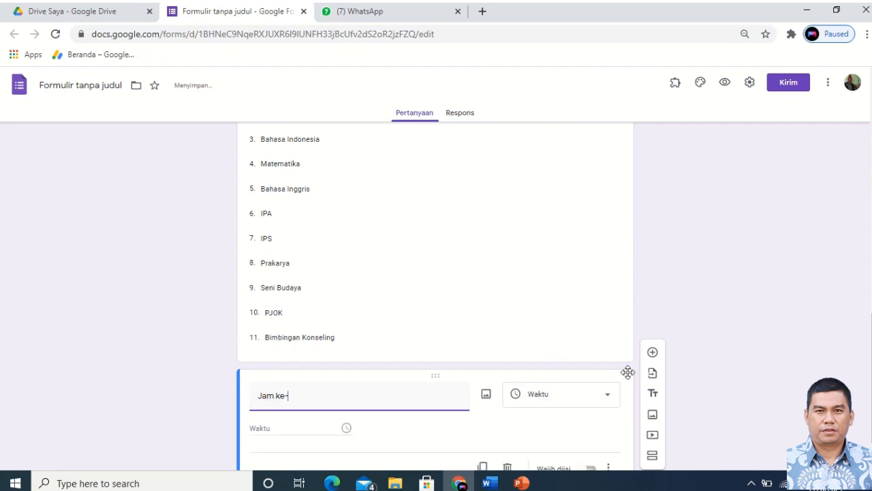
{"action": "scroll", "coordinate": [613, 392], "scroll_direction": "down", "scroll_amount": 1}
{"action": "left_click", "coordinate": [608, 346]}
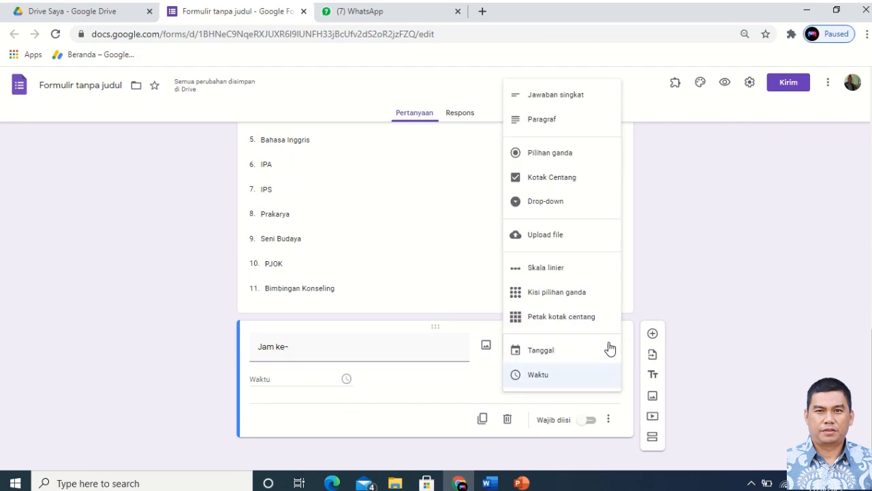
{"action": "left_click", "coordinate": [541, 201]}
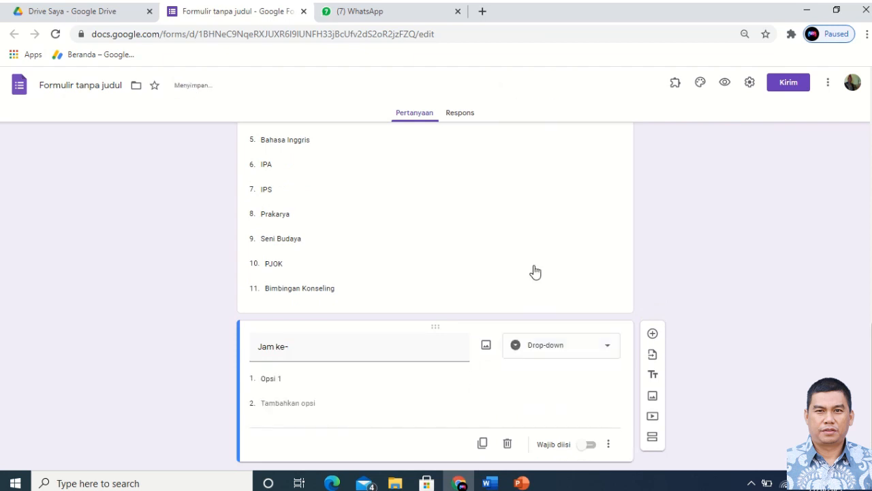
Switch to the Word document and copy the numbers 1 to 6 on the second page.
{"action": "left_click", "coordinate": [486, 482]}
{"action": "scroll", "coordinate": [352, 316], "scroll_direction": "down", "scroll_amount": 8}
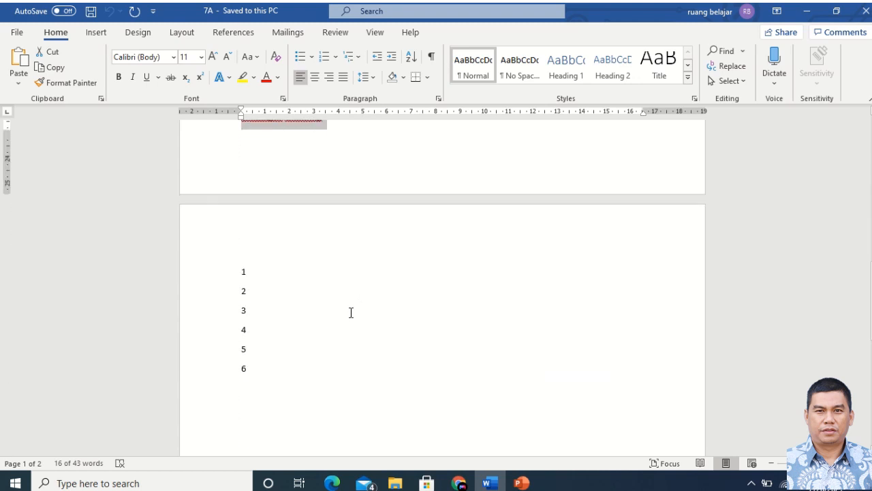
{"action": "left_click", "coordinate": [228, 277]}
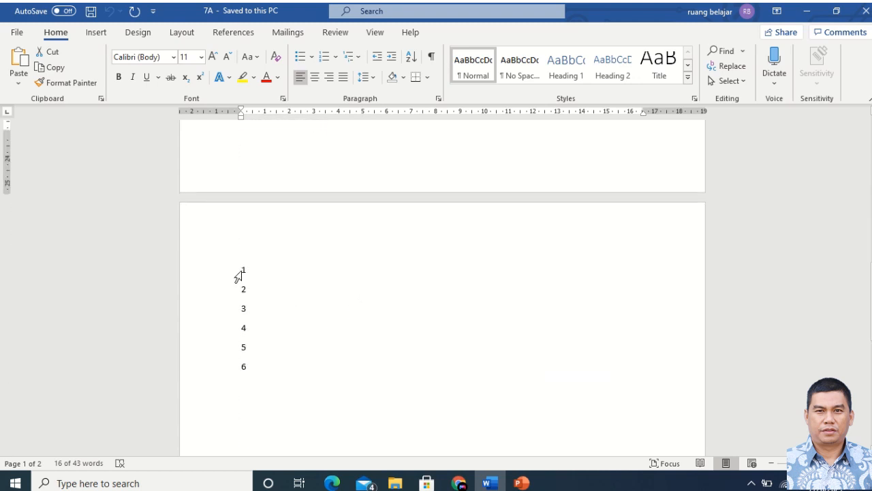
{"action": "left_click_drag", "start_coordinate": [245, 273], "coordinate": [259, 370]}
{"action": "key", "text": "ctrl+c"}
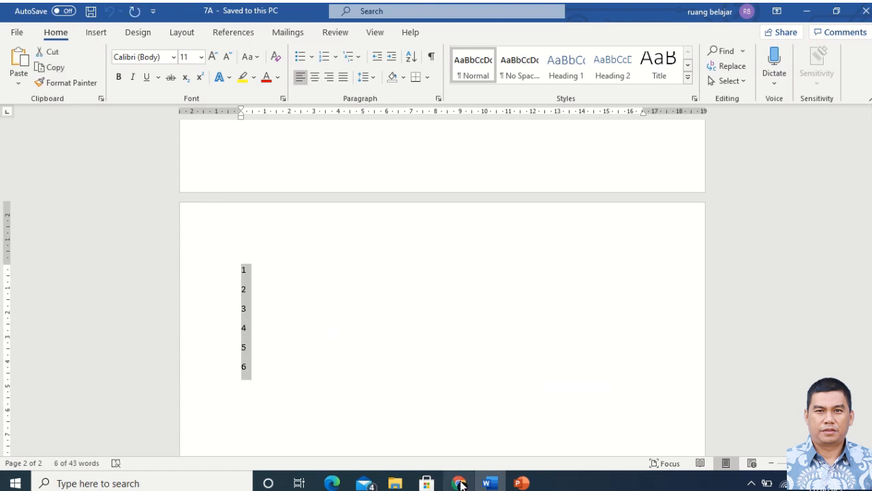
Back in the form in Chrome, paste numbers 1 to 6 as the "Jam ke-" options and make the question required.
{"action": "left_click", "coordinate": [460, 482]}
{"action": "left_click", "coordinate": [291, 356]}
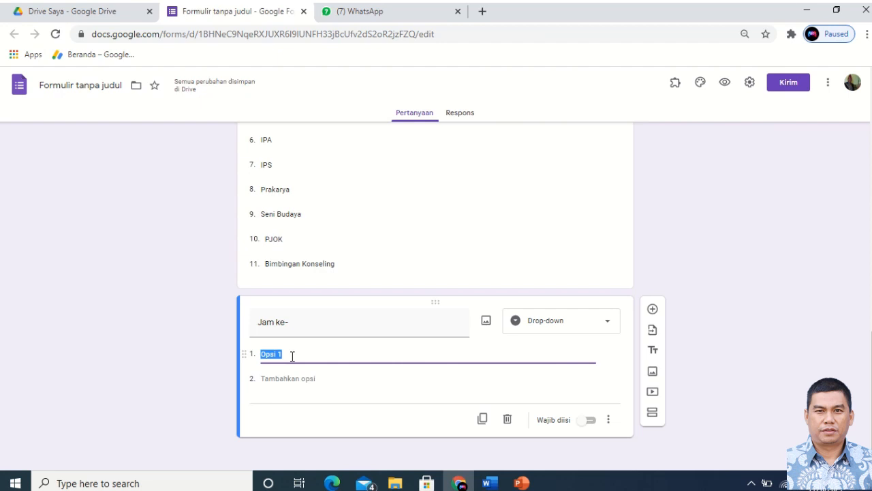
{"action": "key", "text": "ctrl+v"}
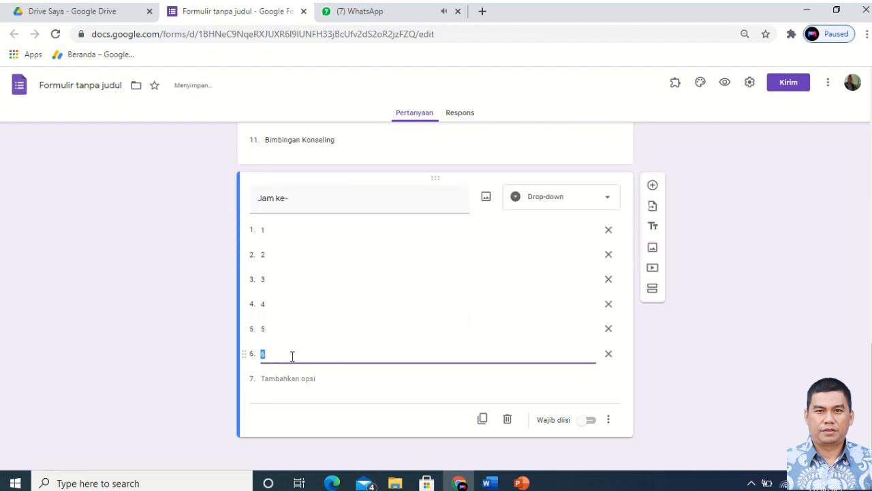
{"action": "left_click", "coordinate": [594, 422]}
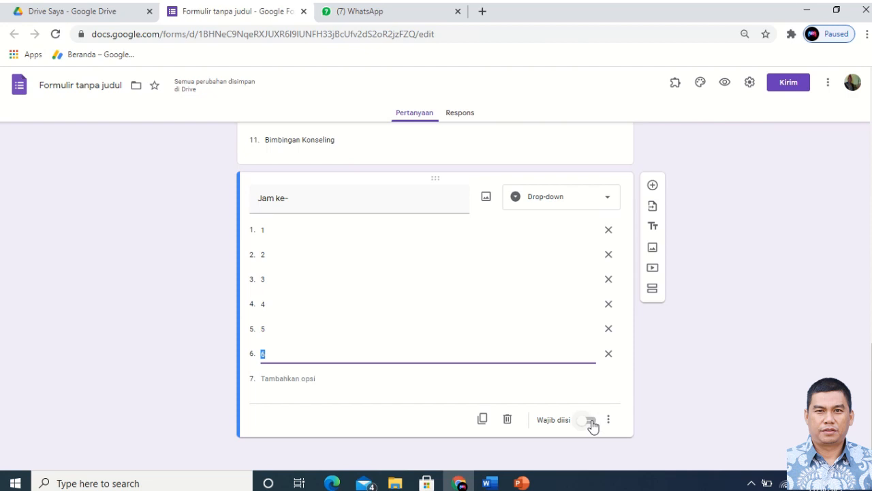
Add a required short-answer question titled "Materi Pembelajaran/Topik" after "Jam ke-".
{"action": "left_click", "coordinate": [652, 185]}
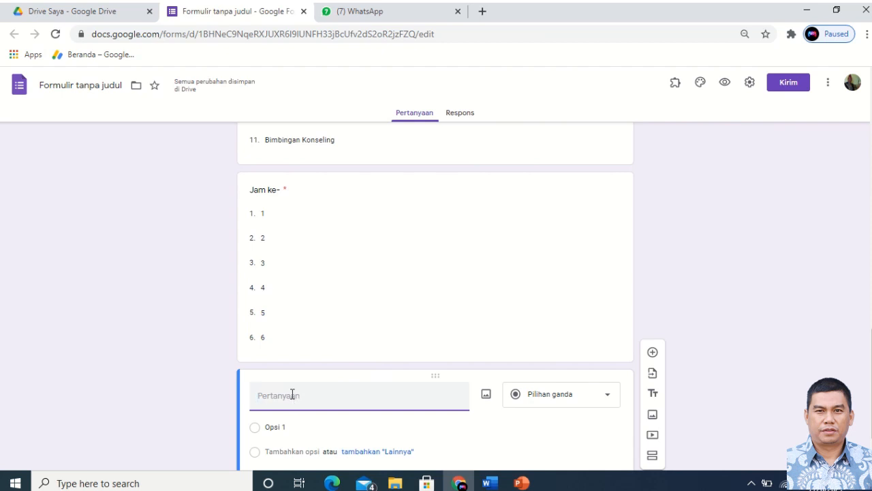
{"action": "type", "text": "Materi "}
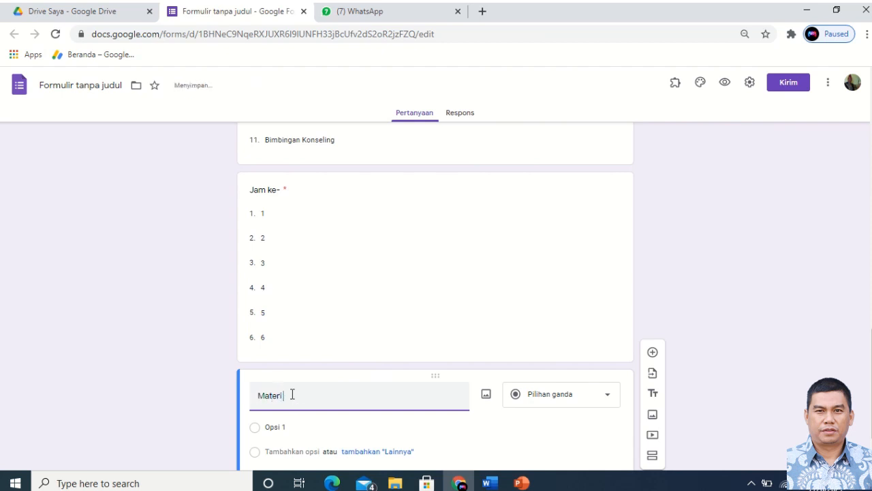
{"action": "type", "text": "Pembelaja"}
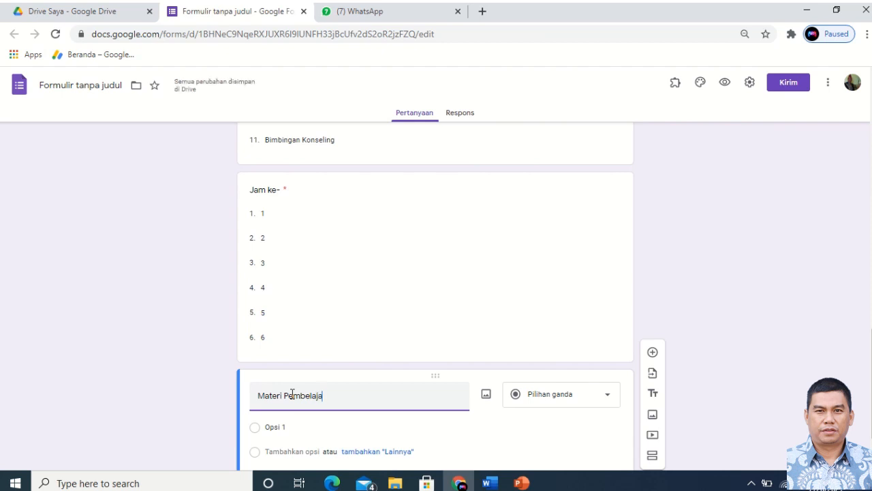
{"action": "type", "text": "ran/Topo"}
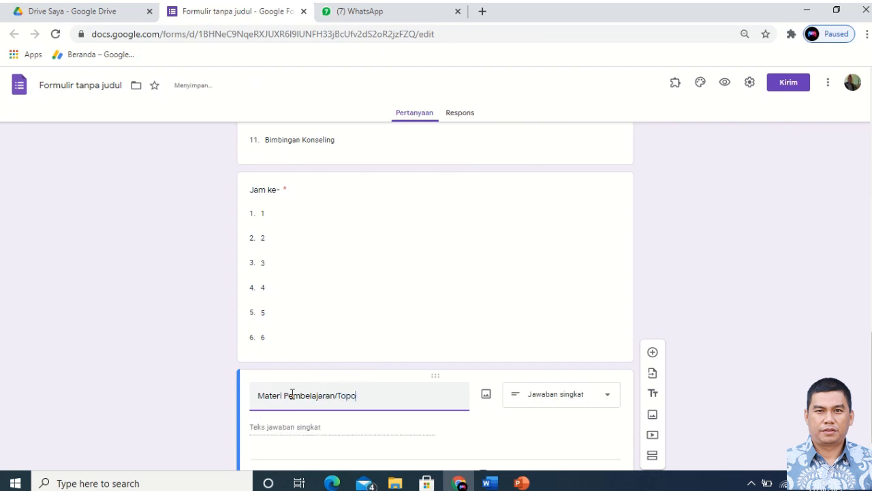
{"action": "type", "text": "k"}
{"action": "key", "text": "BackSpace"}
{"action": "scroll", "coordinate": [569, 379], "scroll_direction": "down", "scroll_amount": 1}
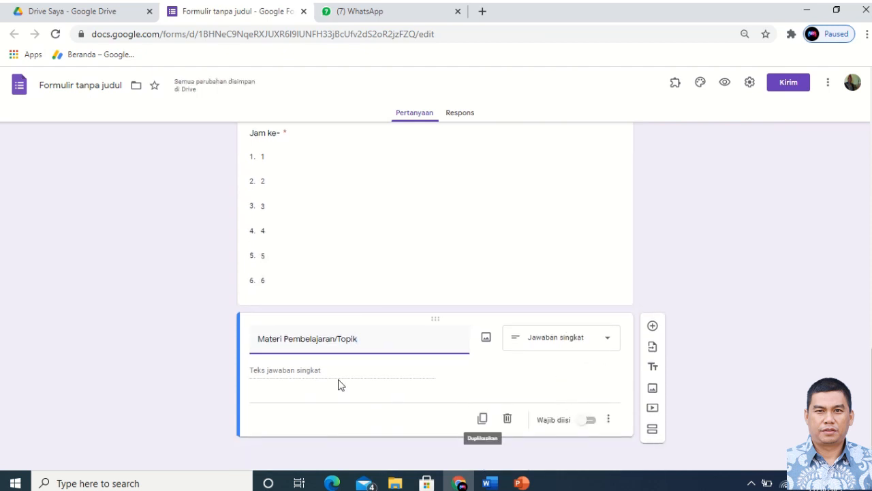
{"action": "left_click", "coordinate": [589, 423]}
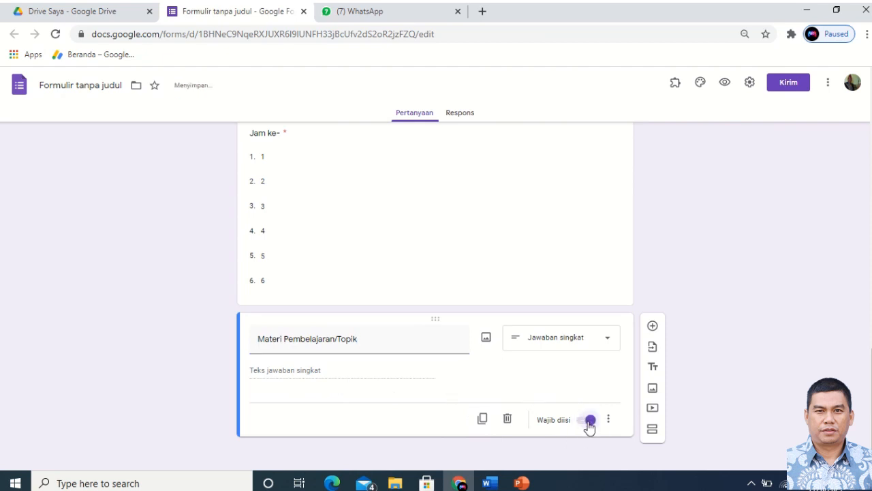
Add a question titled "Kegiatan Pembelajaran", set its type to Paragraf and make it required.
{"action": "left_click", "coordinate": [652, 328]}
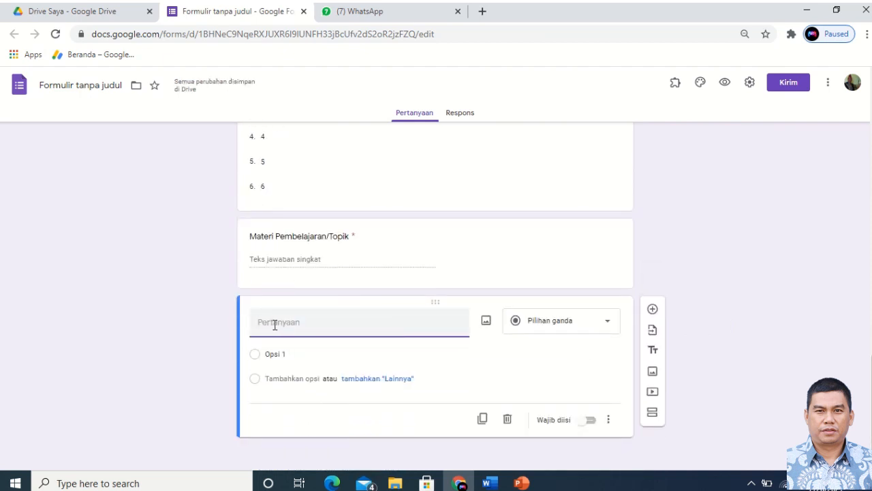
{"action": "type", "text": "Kegiatan Pembelajaran"}
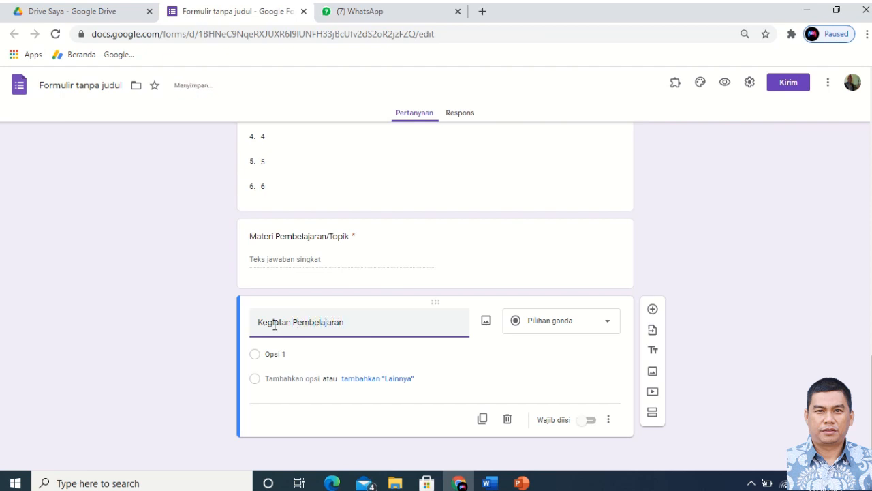
{"action": "left_click", "coordinate": [605, 331]}
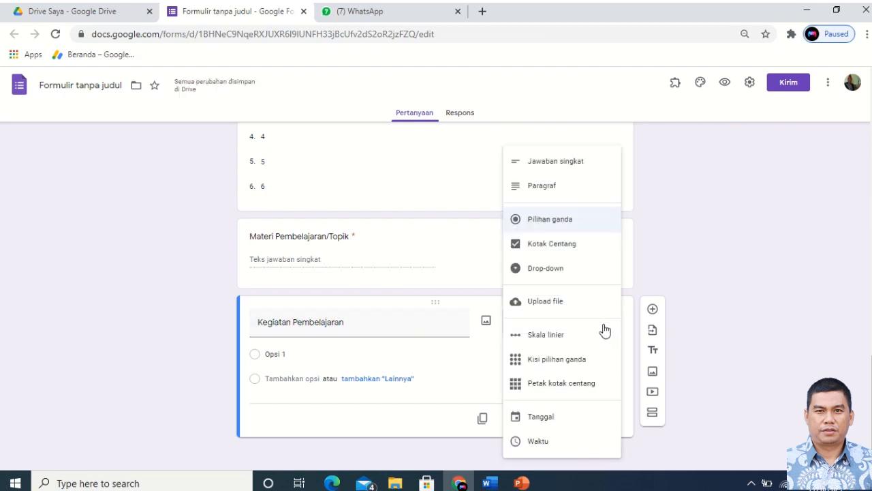
{"action": "left_click", "coordinate": [539, 187]}
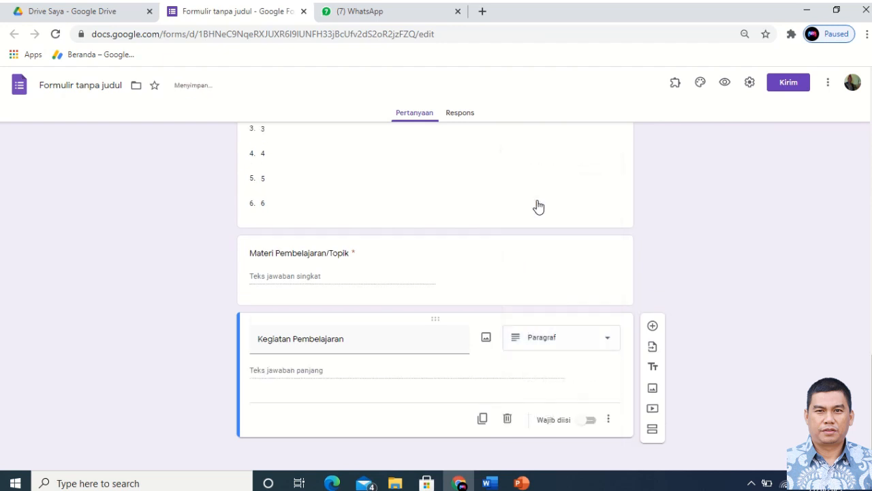
{"action": "left_click", "coordinate": [586, 421]}
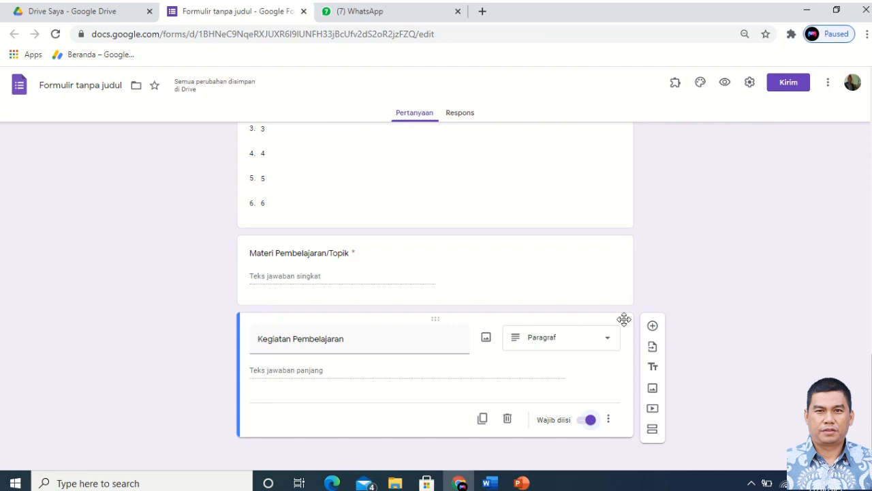
Add two optional questions: "Siswa yang tidak hadir" as Jawaban singkat and "Catatan lainnya" as Paragraf.
{"action": "left_click", "coordinate": [652, 326]}
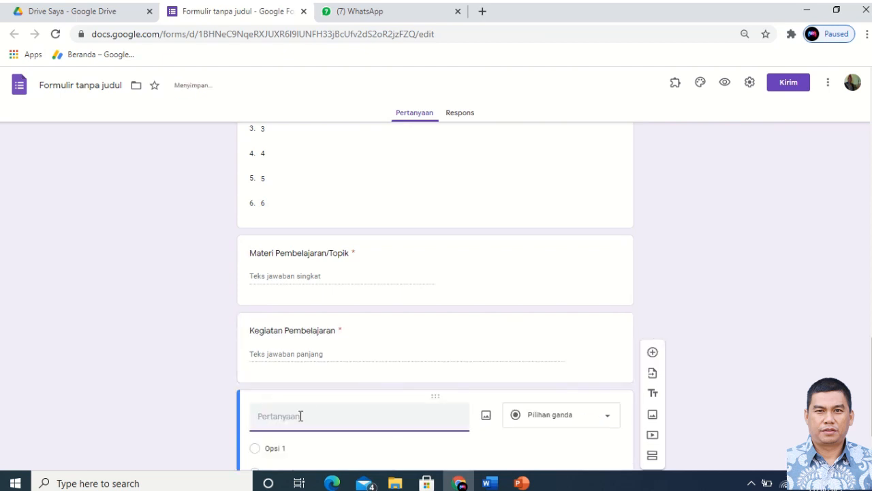
{"action": "type", "text": "S"}
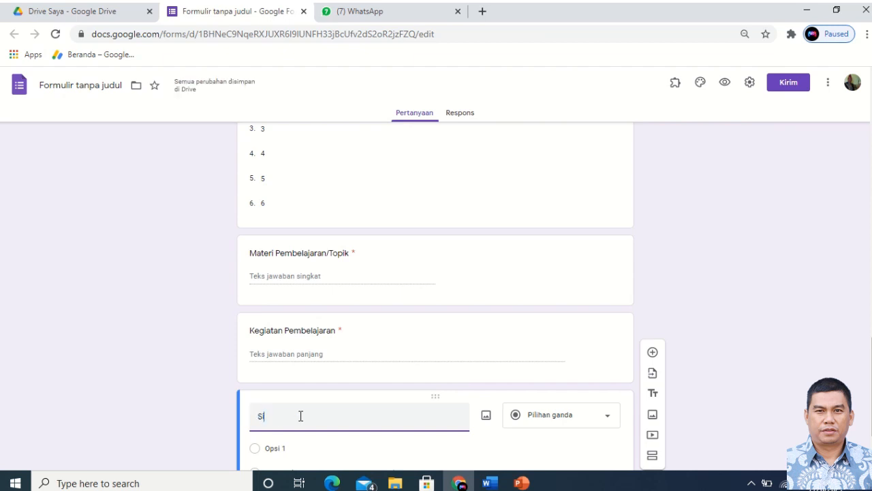
{"action": "type", "text": "iswa yang tidak hadir"}
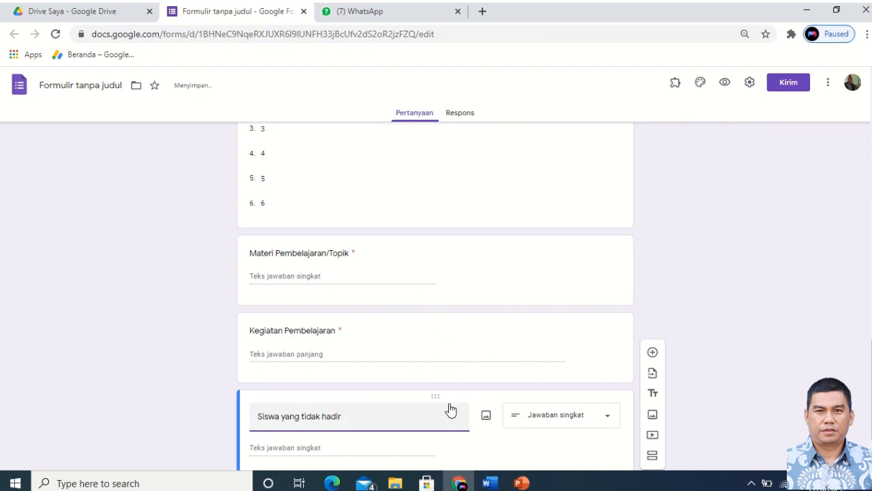
{"action": "scroll", "coordinate": [450, 402], "scroll_direction": "down", "scroll_amount": 1}
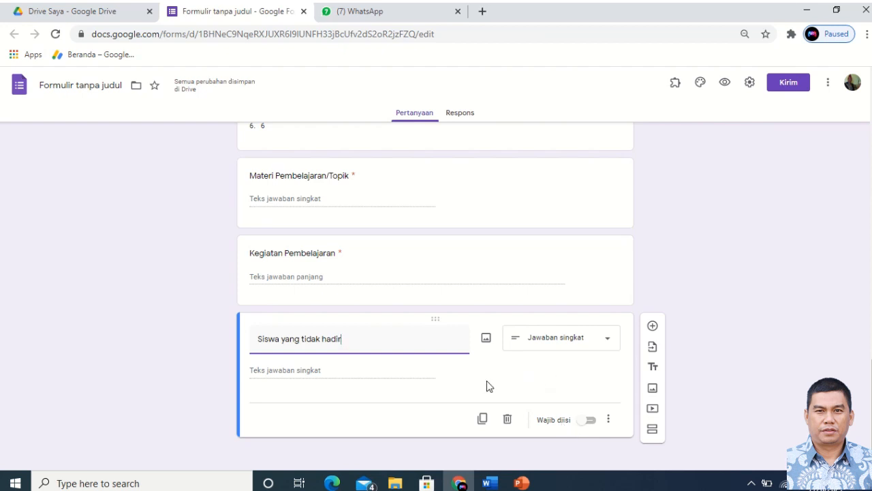
{"action": "left_click", "coordinate": [652, 325]}
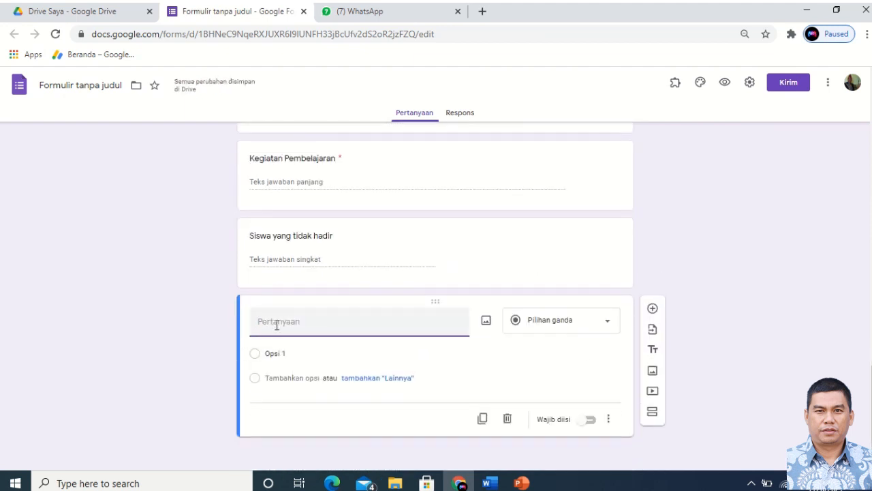
{"action": "type", "text": "Catatan lainnya"}
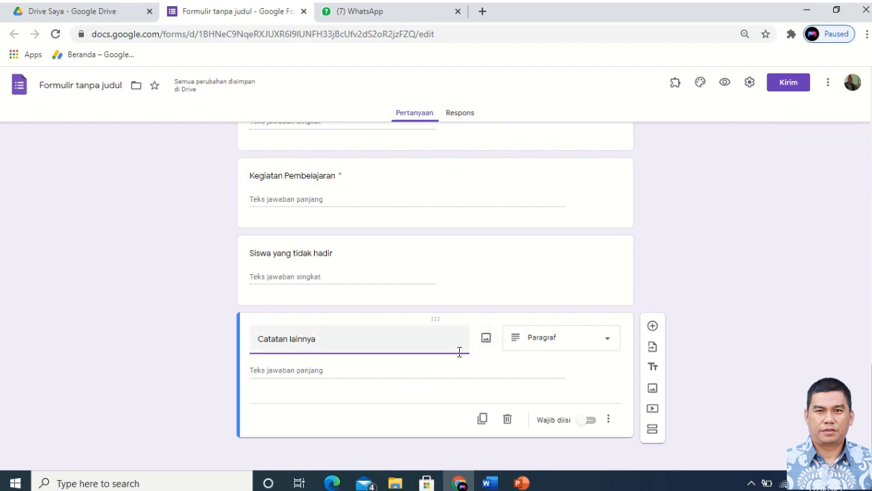
Set the form's header image to the illustrated laboratory glassware picture from the Kantor dan Sekolah theme images.
{"action": "scroll", "coordinate": [456, 355], "scroll_direction": "up", "scroll_amount": 8}
{"action": "scroll", "coordinate": [453, 360], "scroll_direction": "up", "scroll_amount": 10}
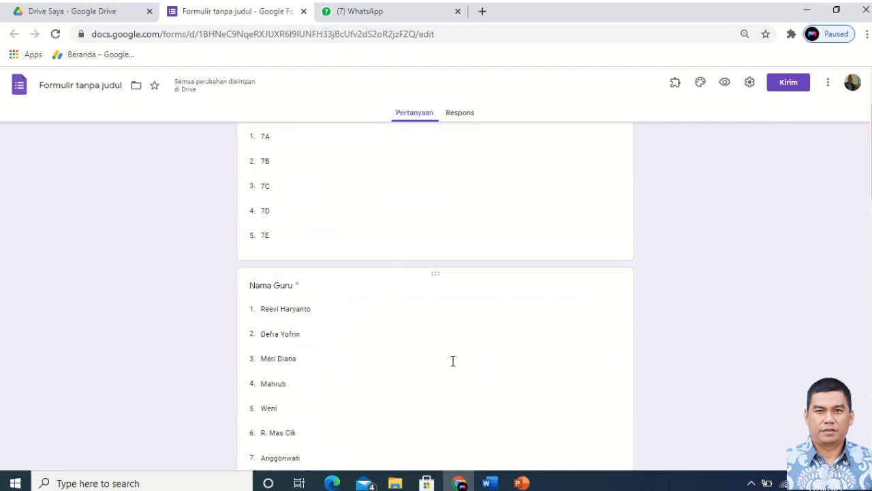
{"action": "left_click", "coordinate": [699, 84]}
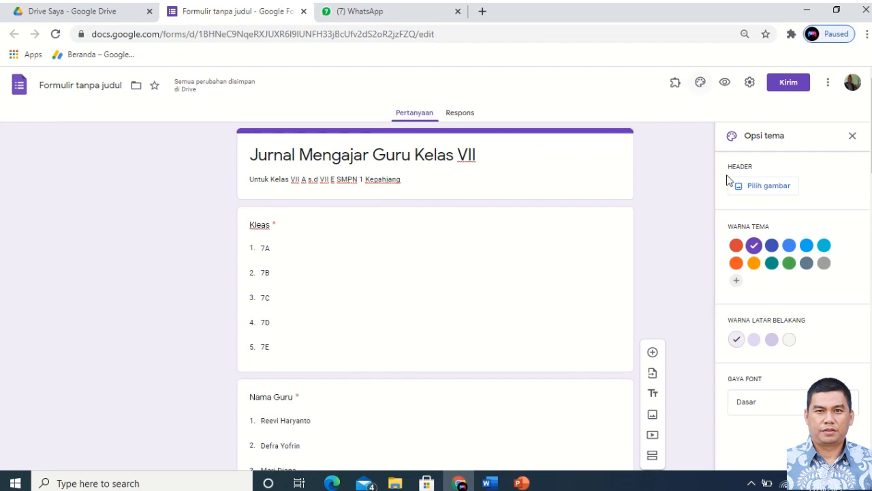
{"action": "left_click", "coordinate": [746, 195]}
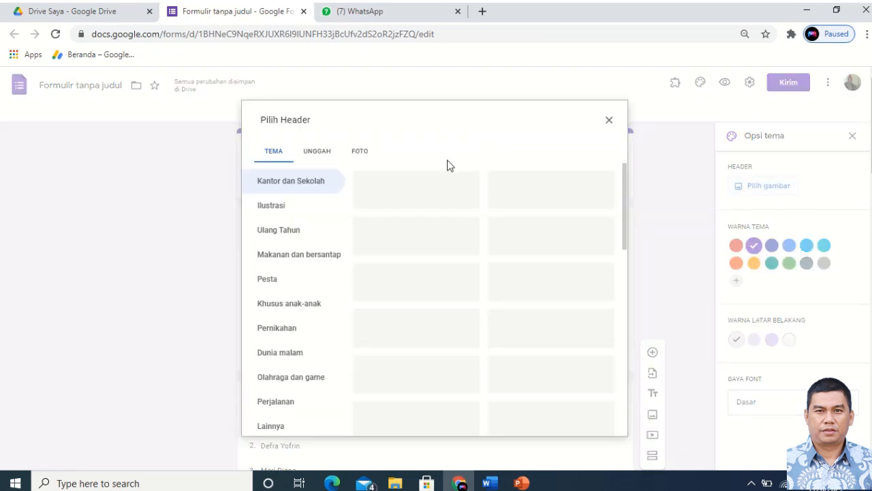
{"action": "scroll", "coordinate": [477, 283], "scroll_direction": "down", "scroll_amount": 2}
{"action": "scroll", "coordinate": [479, 279], "scroll_direction": "down", "scroll_amount": 3}
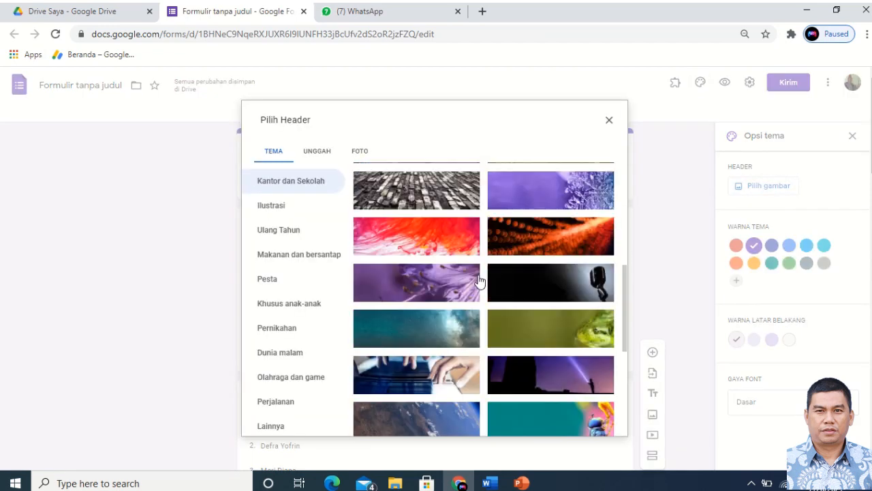
{"action": "scroll", "coordinate": [443, 314], "scroll_direction": "down", "scroll_amount": 3}
{"action": "scroll", "coordinate": [441, 308], "scroll_direction": "down", "scroll_amount": 2}
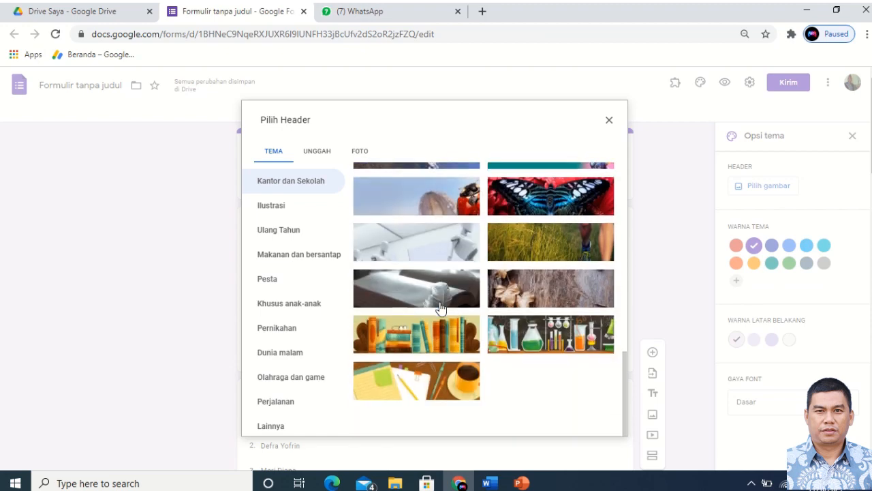
{"action": "left_click", "coordinate": [557, 338]}
{"action": "left_click", "coordinate": [598, 423]}
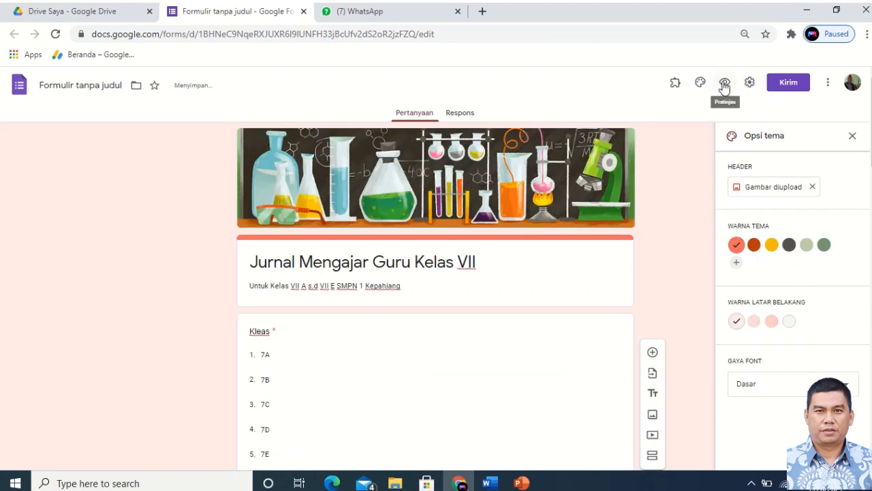
In the form settings, remove the restriction to the organization's users, set the confirmation message to "Terima kasih" and save.
{"action": "left_click", "coordinate": [748, 85]}
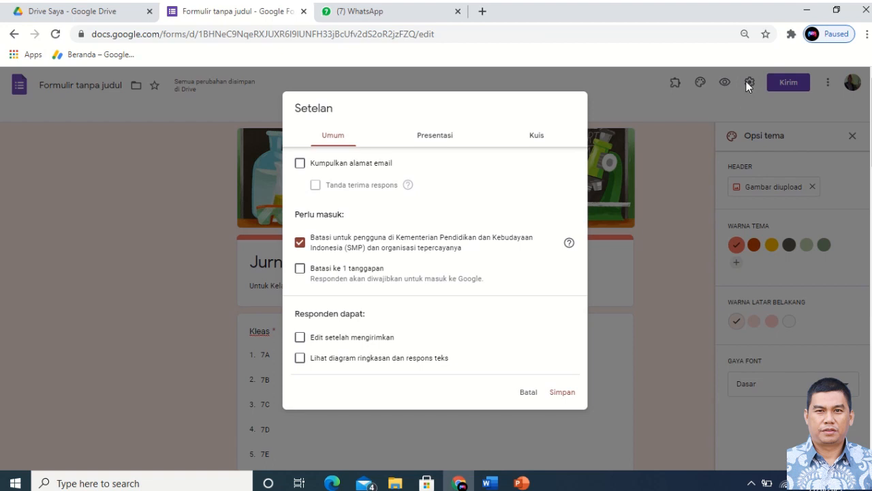
{"action": "left_click", "coordinate": [300, 243]}
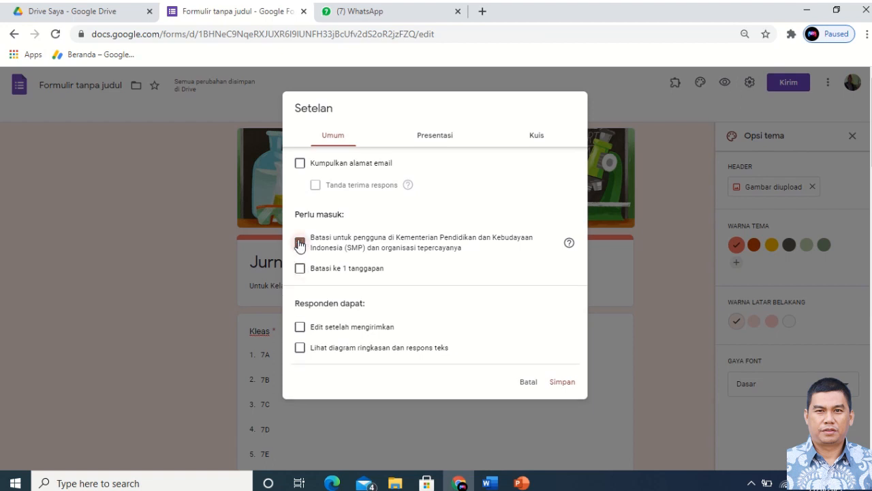
{"action": "left_click", "coordinate": [440, 135]}
{"action": "left_click", "coordinate": [423, 248]}
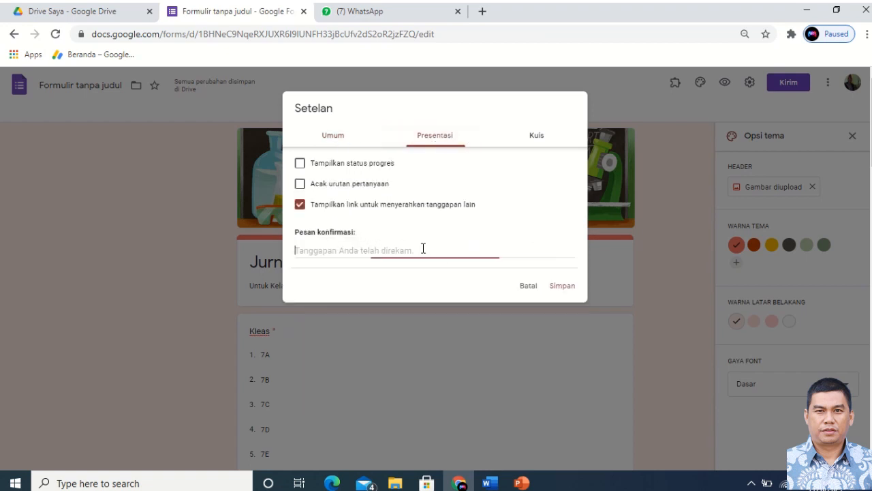
{"action": "type", "text": "Terima kasih"}
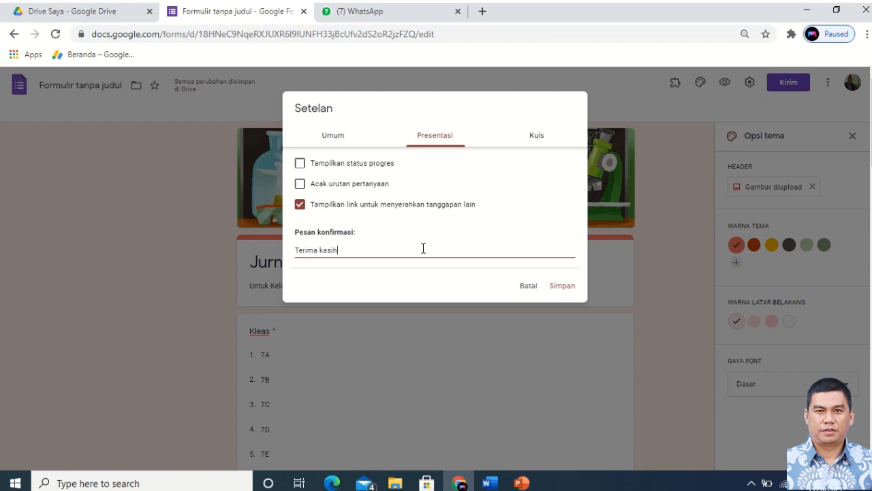
{"action": "left_click", "coordinate": [547, 136]}
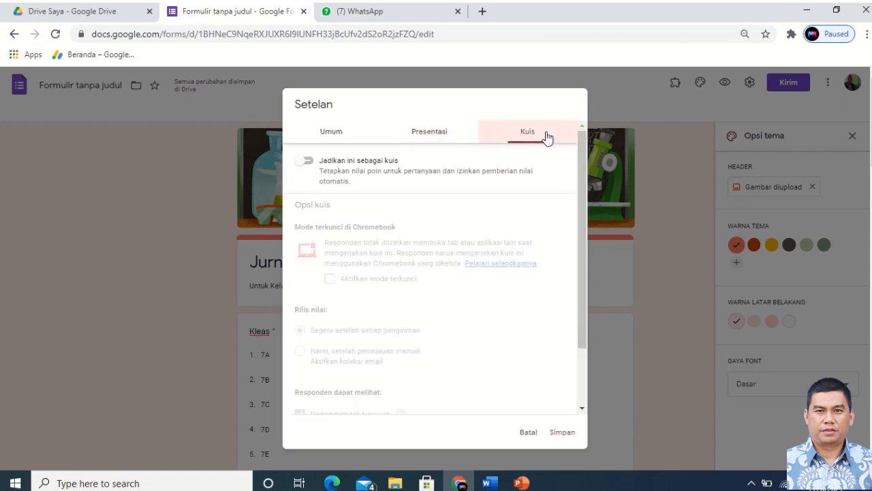
{"action": "left_click", "coordinate": [560, 433]}
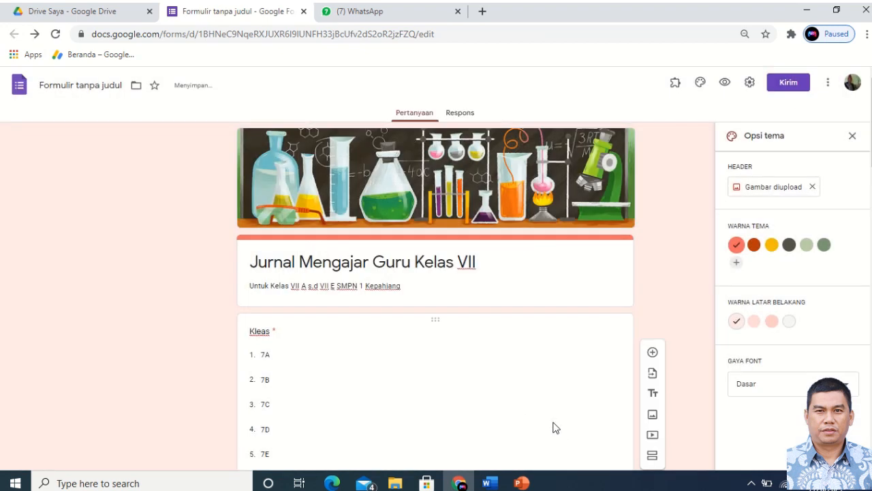
Generate a shortened sharing link for the form, copy it and close the send dialog.
{"action": "scroll", "coordinate": [599, 288], "scroll_direction": "down", "scroll_amount": 4}
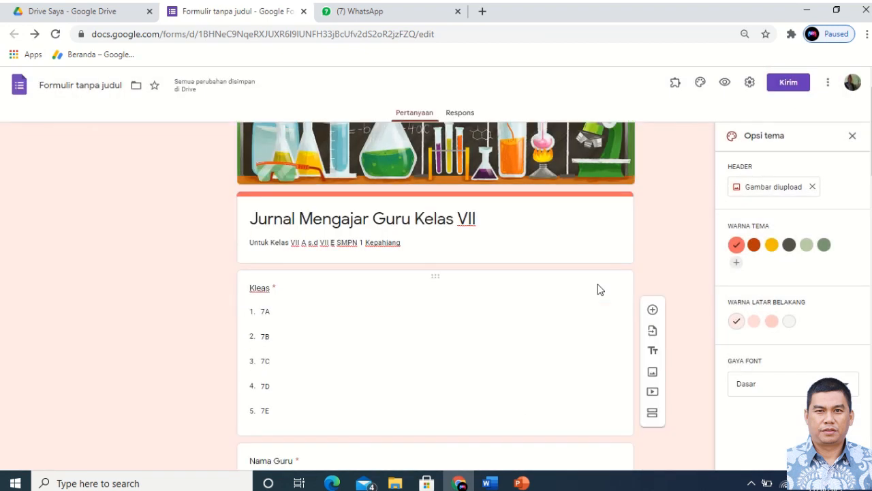
{"action": "scroll", "coordinate": [577, 287], "scroll_direction": "down", "scroll_amount": 15}
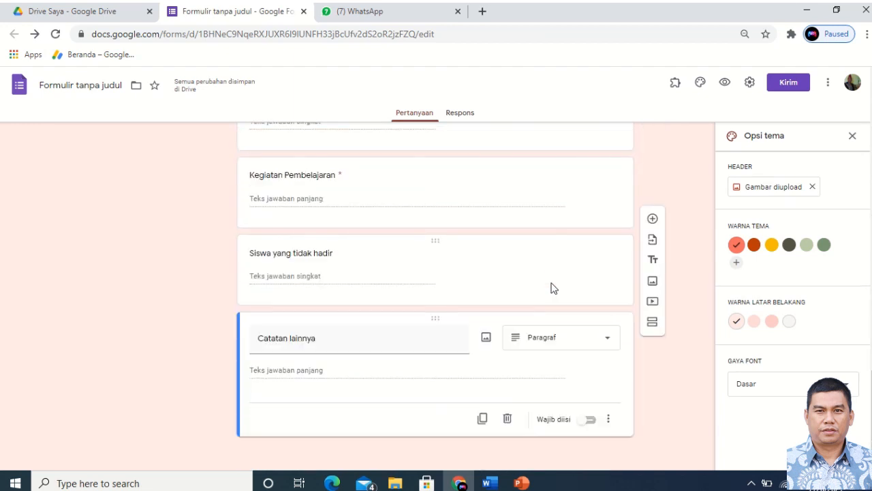
{"action": "scroll", "coordinate": [549, 283], "scroll_direction": "up", "scroll_amount": 12}
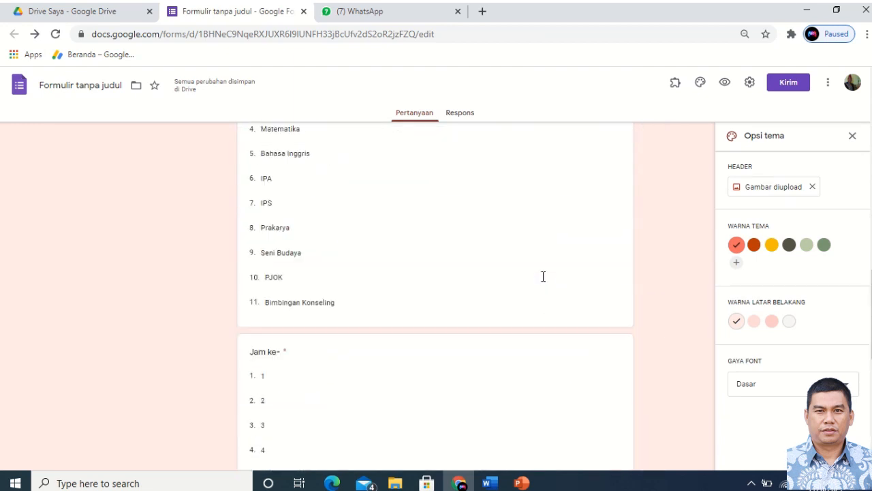
{"action": "scroll", "coordinate": [542, 282], "scroll_direction": "up", "scroll_amount": 10}
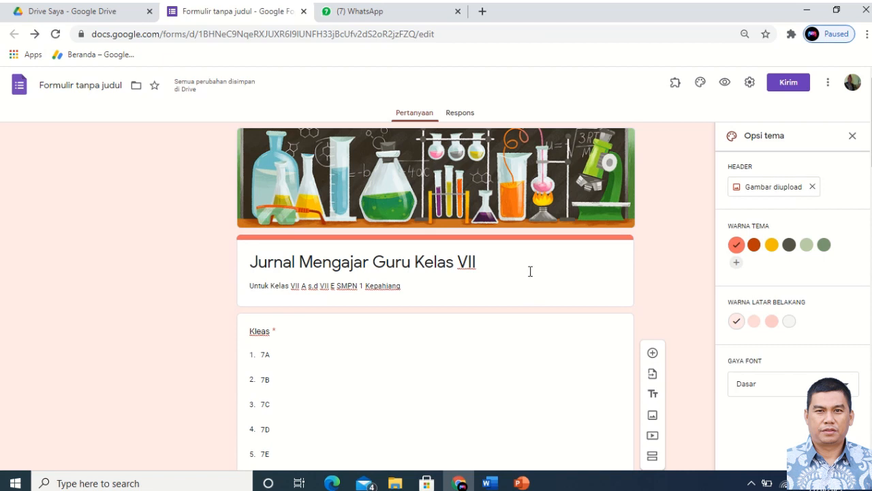
{"action": "left_click", "coordinate": [789, 83]}
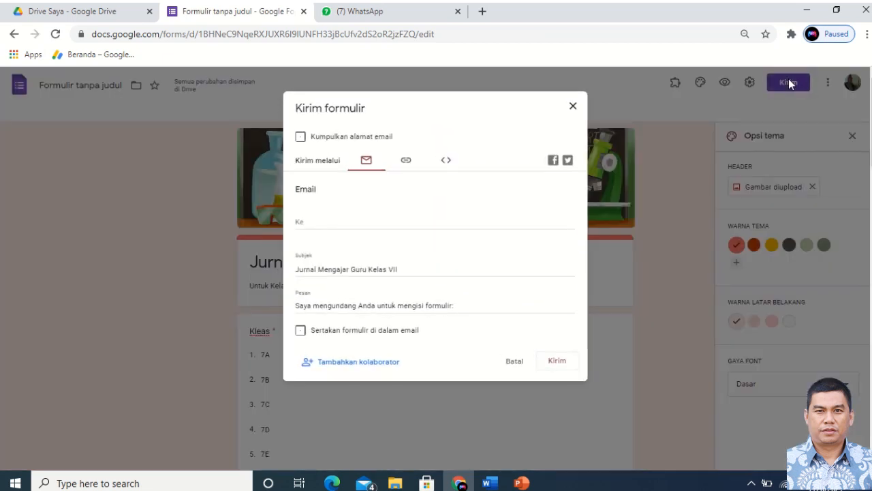
{"action": "left_click", "coordinate": [406, 162]}
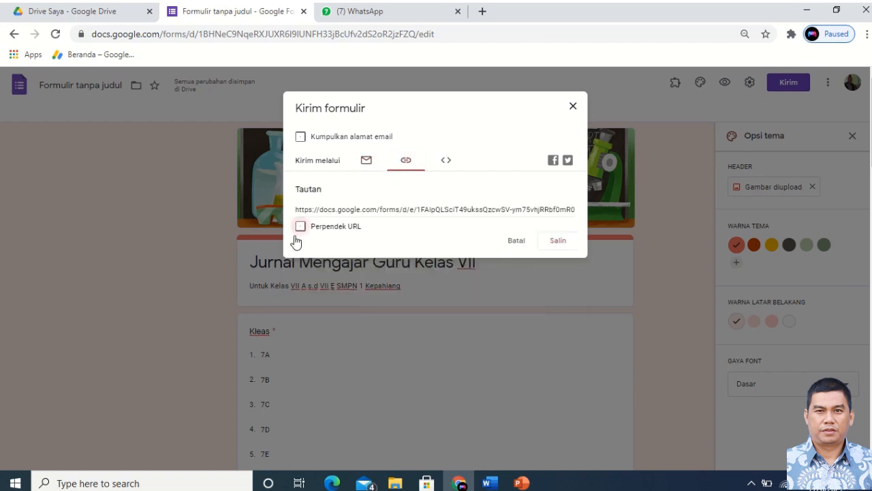
{"action": "left_click", "coordinate": [301, 227]}
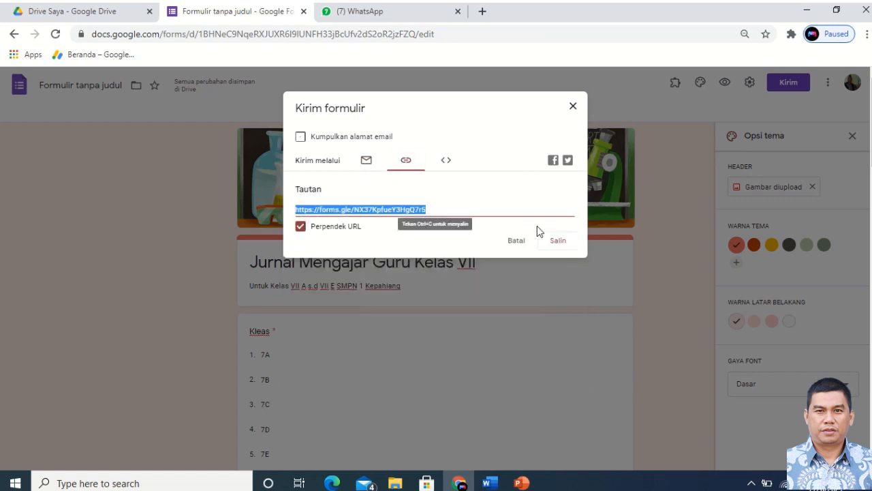
{"action": "left_click", "coordinate": [558, 242]}
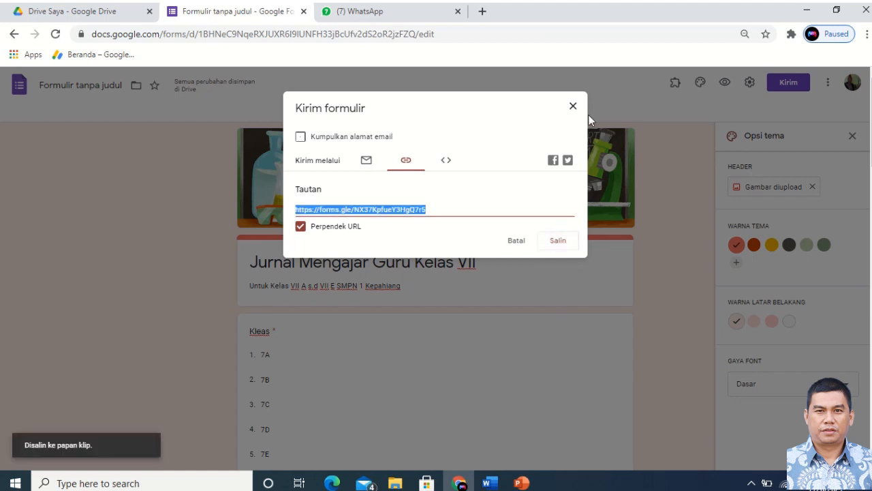
{"action": "left_click", "coordinate": [573, 106]}
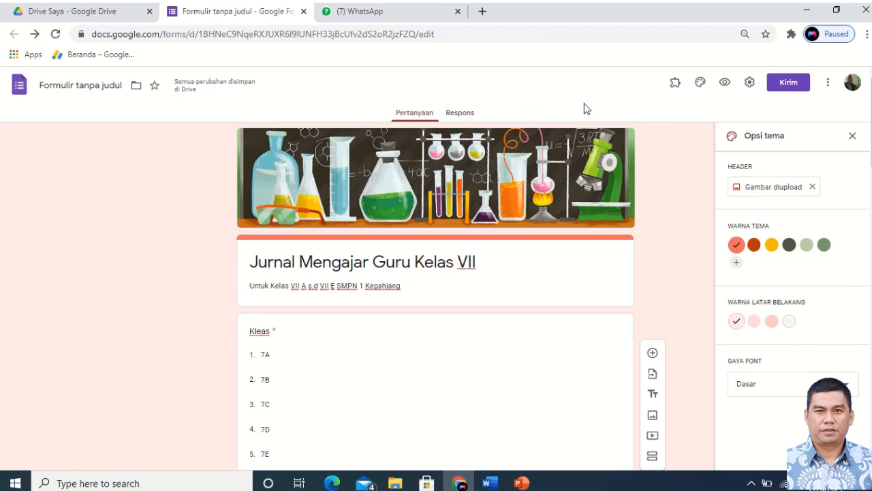
Switch to WhatsApp Web and send the copied form link in the contact's chat.
{"action": "left_click", "coordinate": [392, 17]}
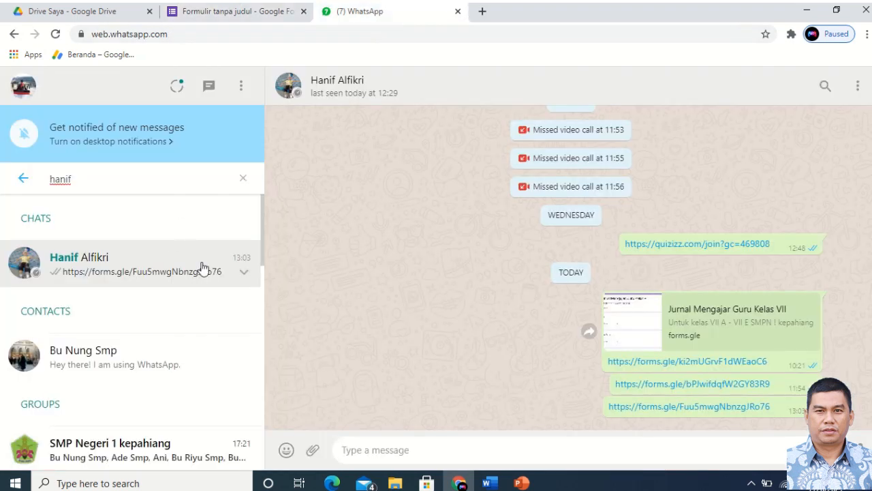
{"action": "type", "text": "https://forms.gle/NX37KpfueY3HgQ7r5"}
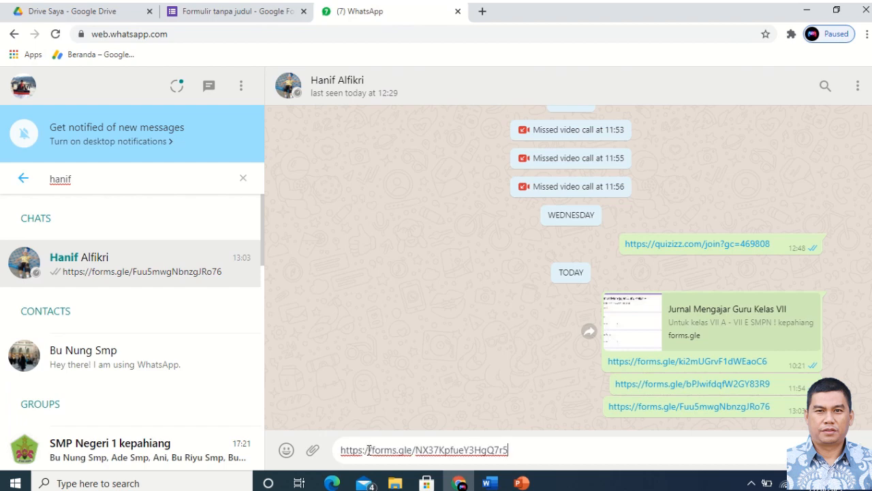
{"action": "key", "text": "Return"}
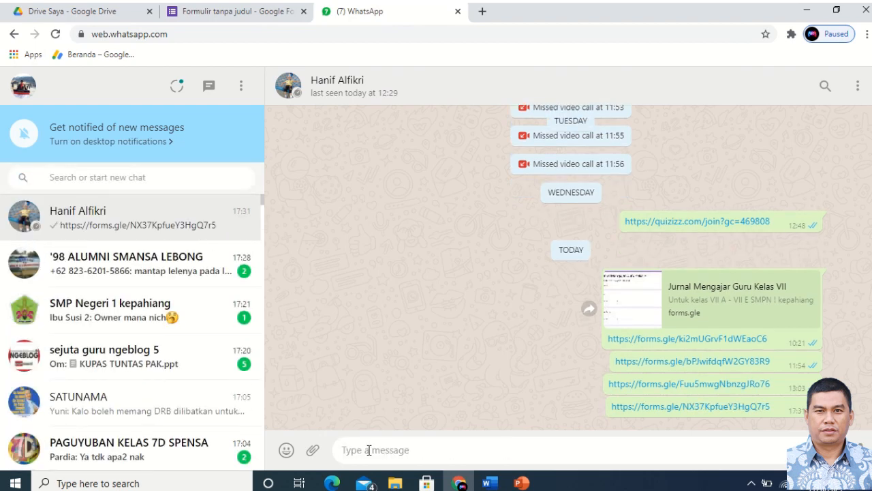
Open the form link just sent, choose 7A for "Kleas" and the first listed teacher for "Nama Guru".
{"action": "left_click", "coordinate": [689, 407]}
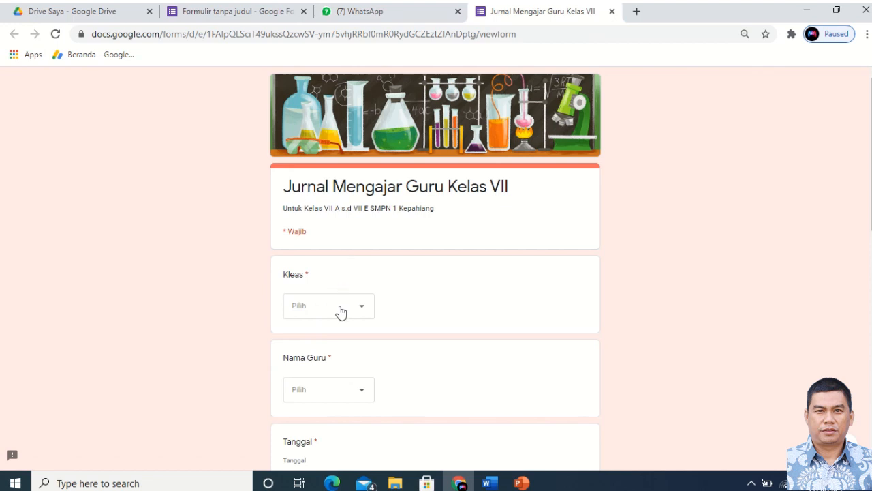
{"action": "left_click", "coordinate": [363, 310]}
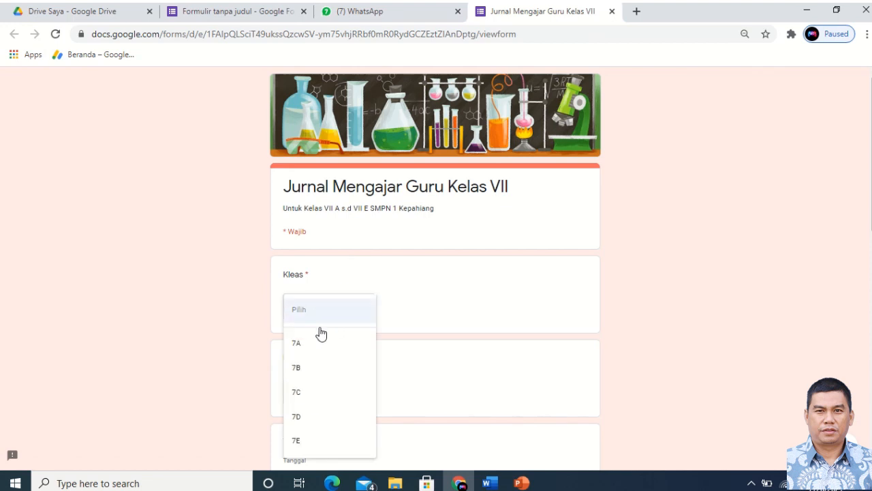
{"action": "left_click", "coordinate": [296, 348]}
{"action": "scroll", "coordinate": [320, 334], "scroll_direction": "down", "scroll_amount": 2}
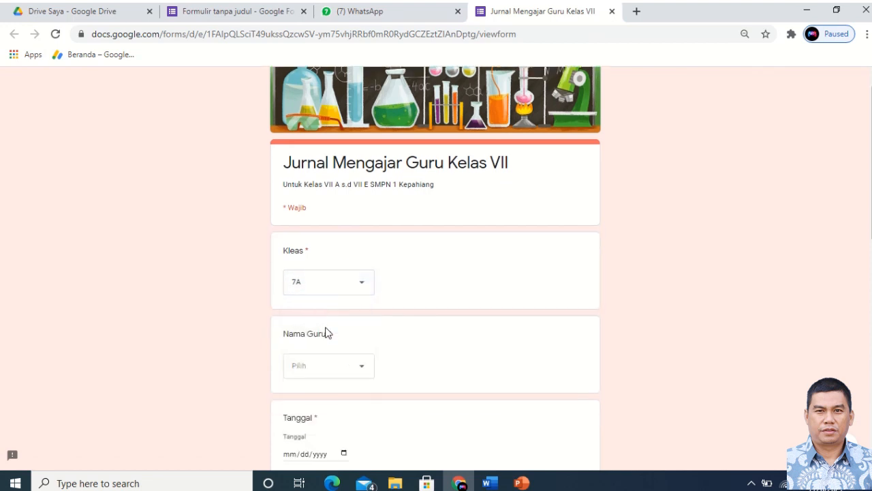
{"action": "left_click", "coordinate": [358, 266]}
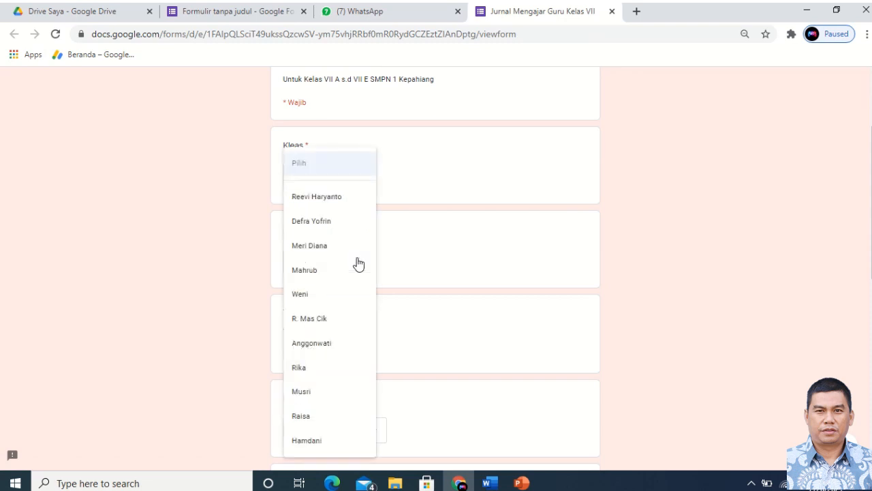
{"action": "left_click", "coordinate": [325, 198]}
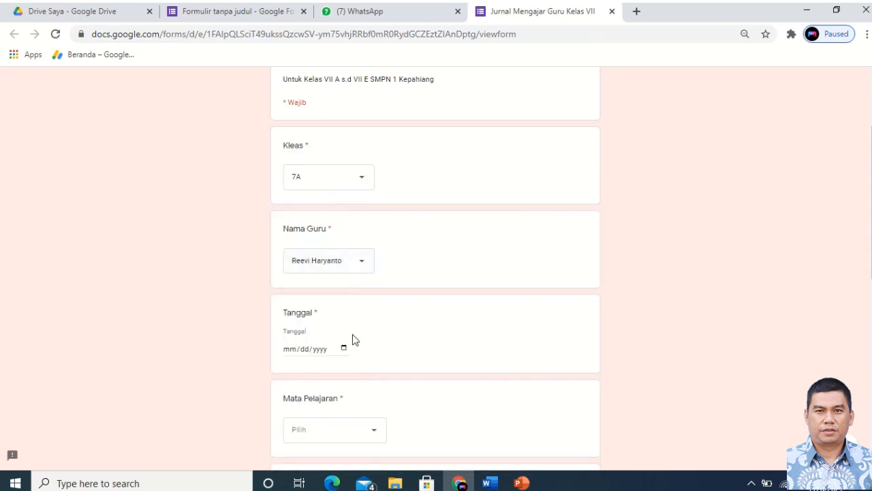
Set "Tanggal" to 02/20/2021, choose IPA for "Mata Pelajaran" and 3 for "Jam ke-".
{"action": "left_click", "coordinate": [330, 348]}
{"action": "left_click", "coordinate": [344, 348]}
{"action": "left_click", "coordinate": [383, 273]}
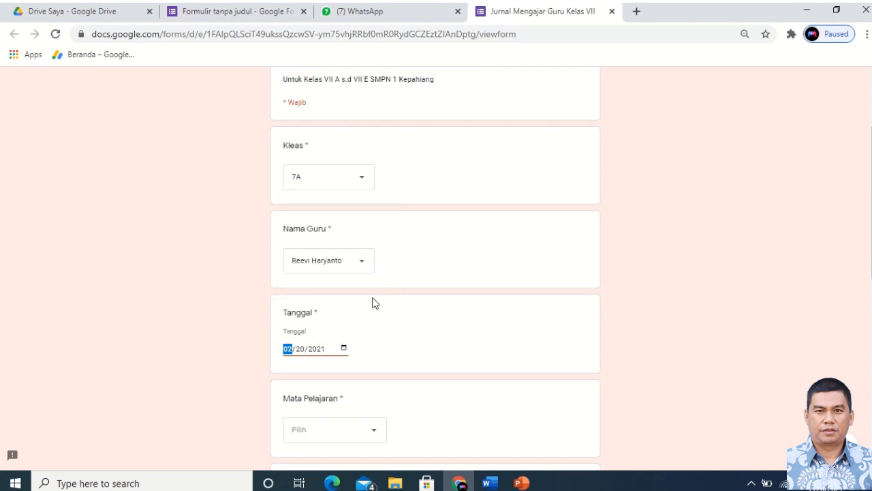
{"action": "scroll", "coordinate": [373, 306], "scroll_direction": "down", "scroll_amount": 3}
{"action": "left_click", "coordinate": [380, 240]}
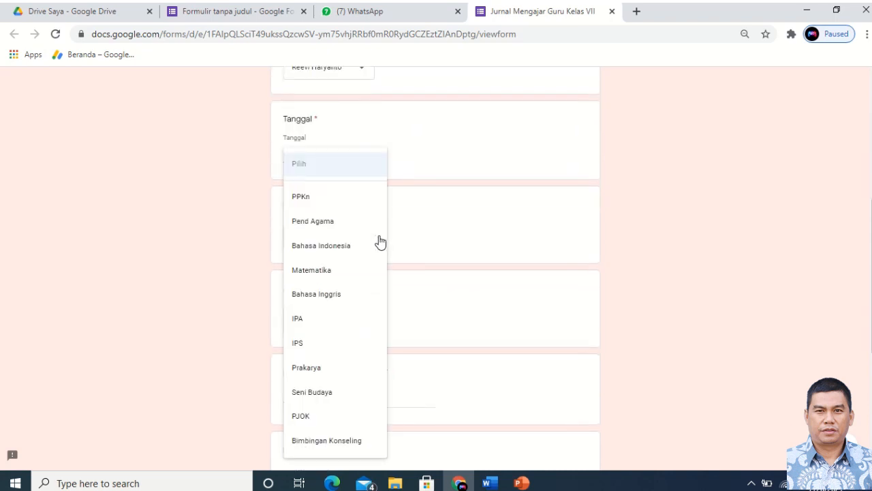
{"action": "left_click", "coordinate": [301, 318]}
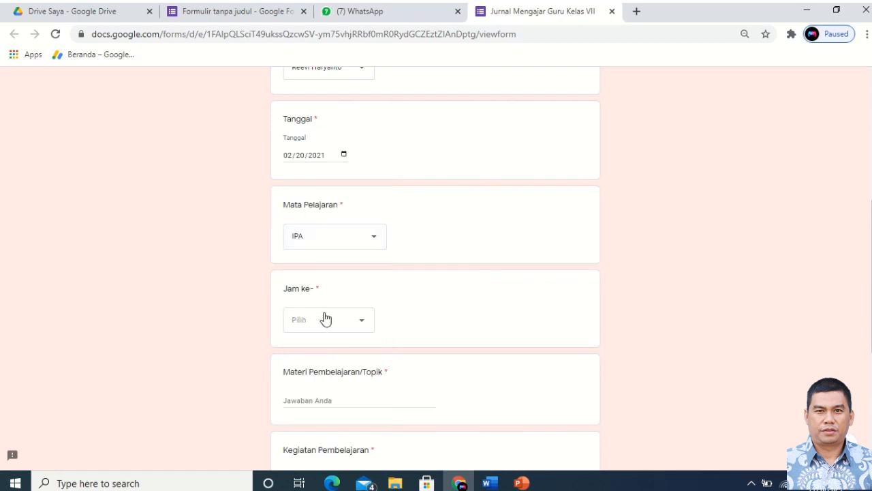
{"action": "scroll", "coordinate": [325, 318], "scroll_direction": "down", "scroll_amount": 2}
{"action": "left_click", "coordinate": [365, 195]}
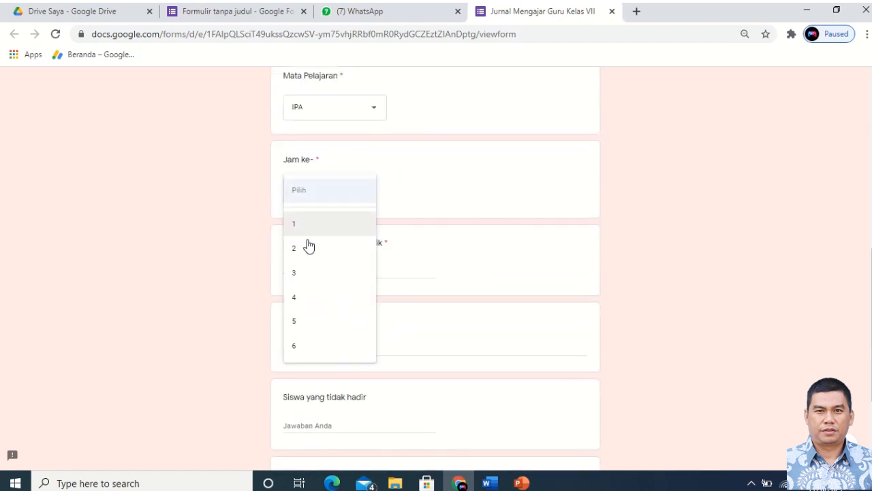
{"action": "left_click", "coordinate": [297, 274]}
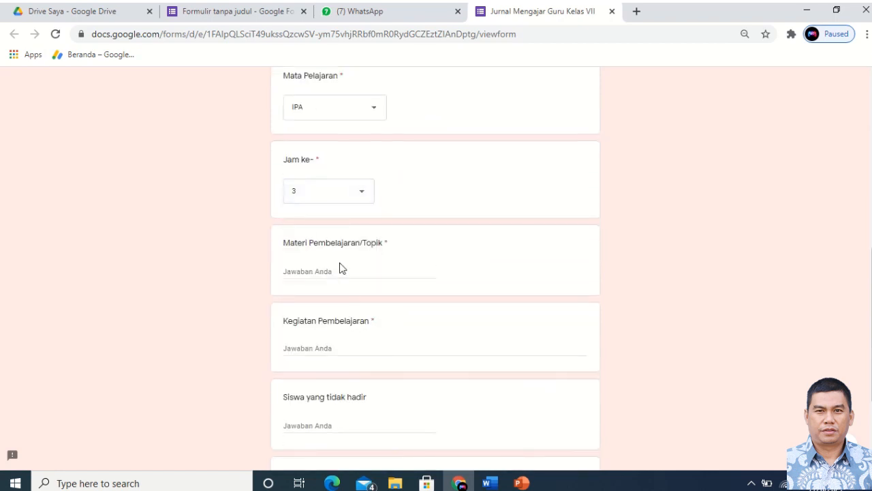
Enter "Besaran Pokok" as "Materi Pembelajaran/Topik" and fill "Kegiatan Pembelajaran" with a row of dots.
{"action": "left_click", "coordinate": [304, 267]}
{"action": "type", "text": "Besaran Pokok"}
{"action": "left_click", "coordinate": [287, 349]}
{"action": "type", "text": "-"}
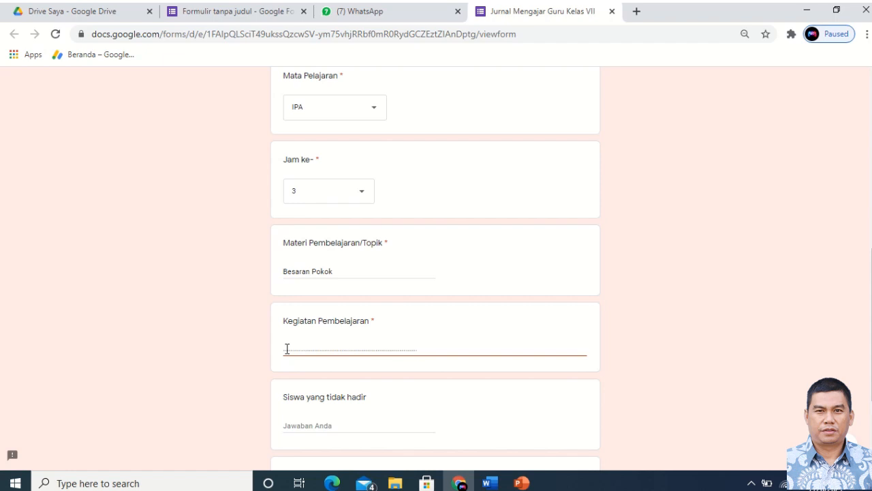
Enter "-" for both "Siswa yang tidak hadir" and "Catatan lainnya", and submit the form response.
{"action": "scroll", "coordinate": [386, 324], "scroll_direction": "down", "scroll_amount": 2}
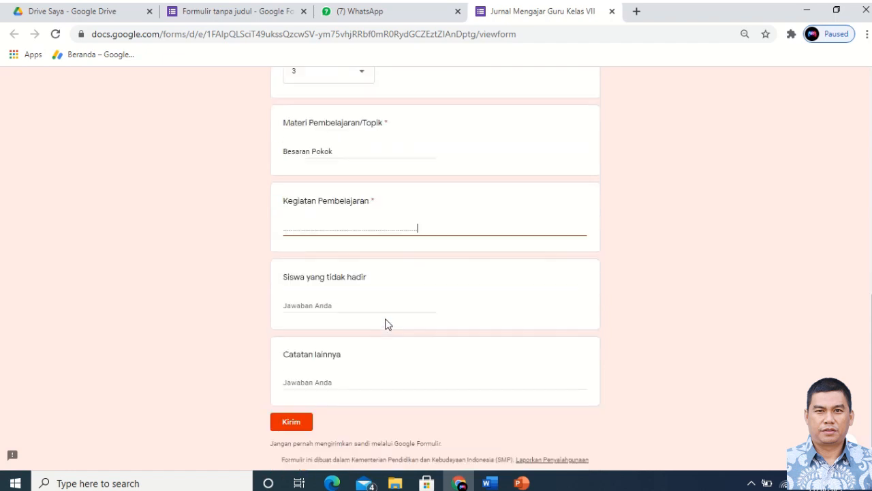
{"action": "scroll", "coordinate": [386, 324], "scroll_direction": "down", "scroll_amount": 1}
{"action": "left_click", "coordinate": [317, 272]}
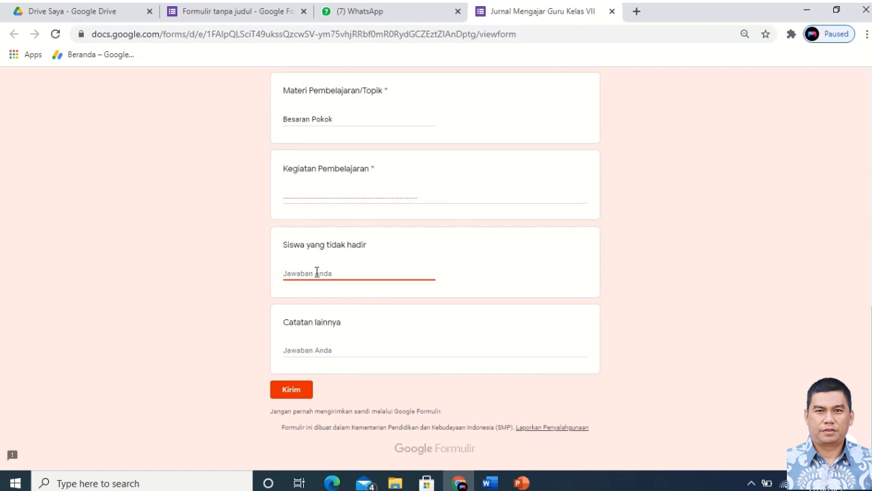
{"action": "type", "text": "-"}
{"action": "left_click", "coordinate": [300, 351]}
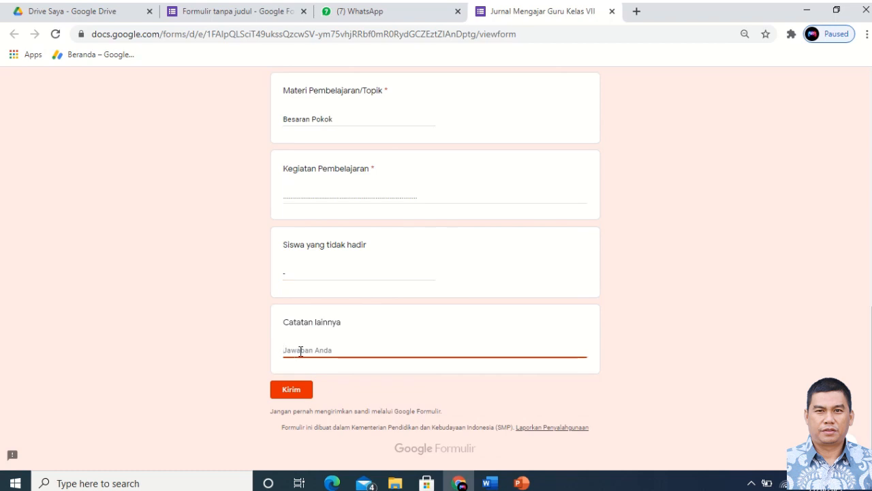
{"action": "type", "text": "-"}
{"action": "left_click", "coordinate": [292, 391]}
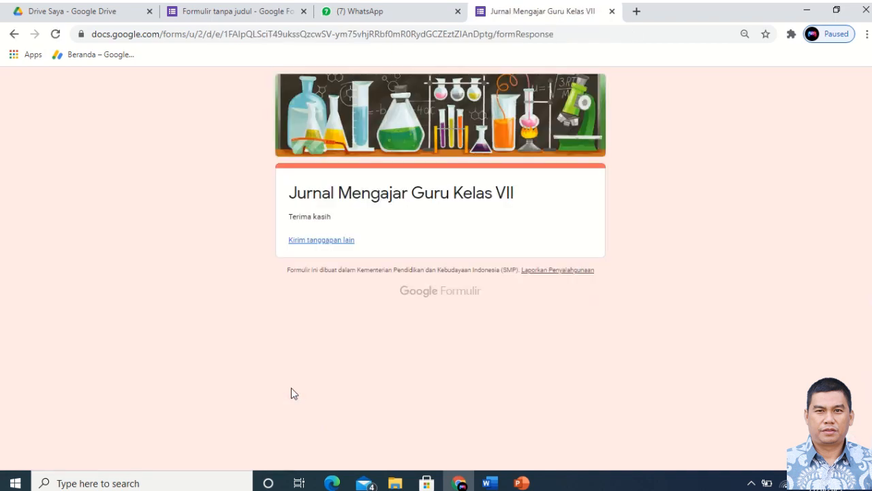
Return to the form editor and rename the form file to its title, "Jurnal Mengajar Guru Kelas VII".
{"action": "left_click", "coordinate": [250, 15]}
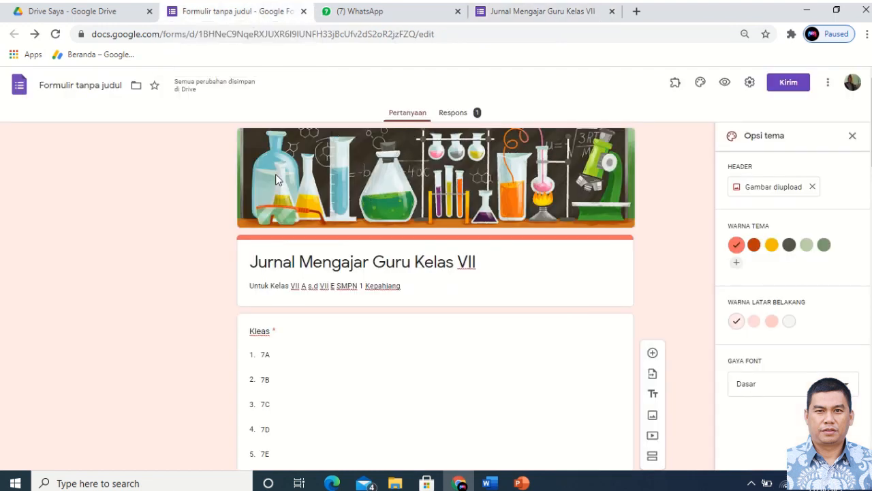
{"action": "triple_click", "coordinate": [253, 260]}
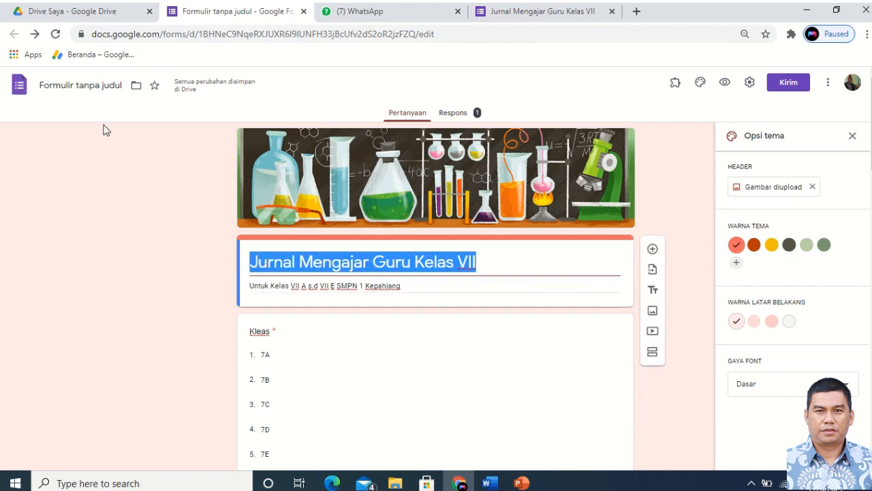
{"action": "left_click", "coordinate": [42, 82]}
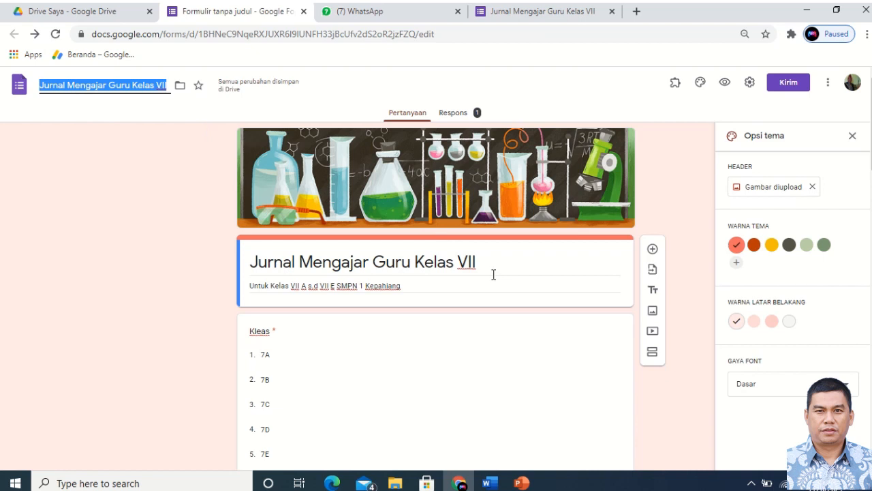
{"action": "left_click", "coordinate": [656, 211]}
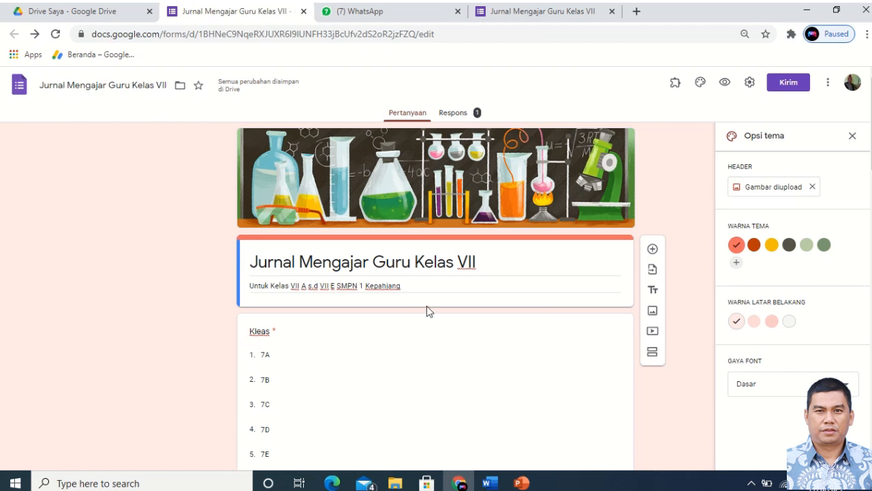
Open the form's responses and create a new linked spreadsheet for them, keeping the suggested name.
{"action": "left_click", "coordinate": [458, 113]}
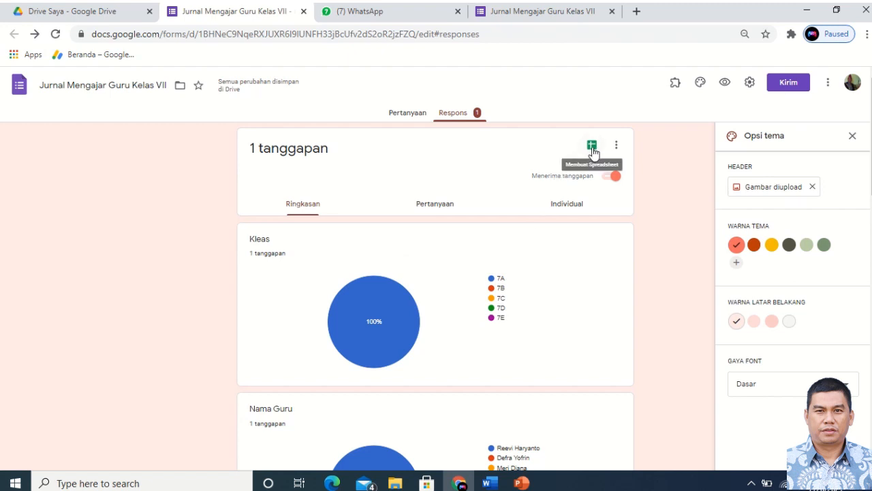
{"action": "left_click", "coordinate": [615, 145]}
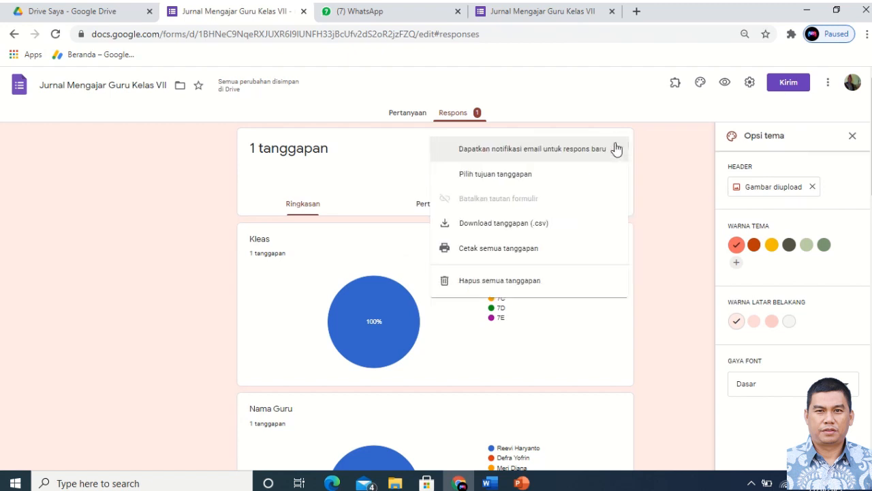
{"action": "left_click", "coordinate": [658, 166]}
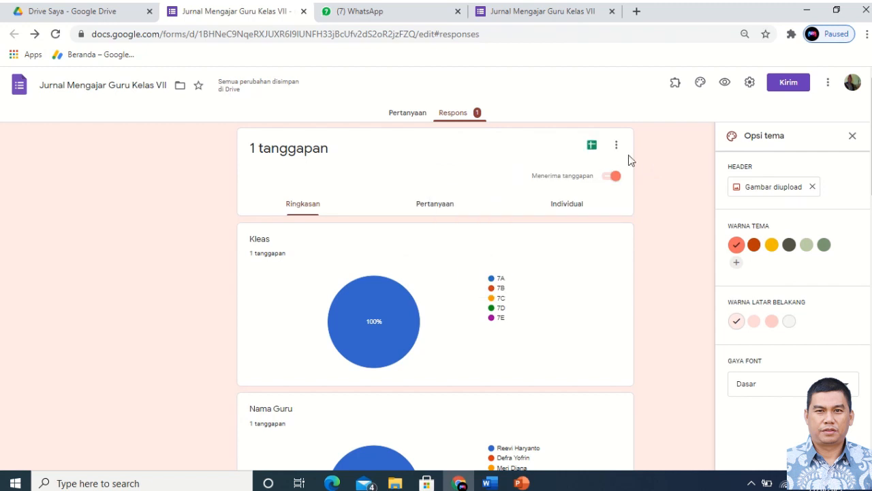
{"action": "left_click", "coordinate": [594, 147]}
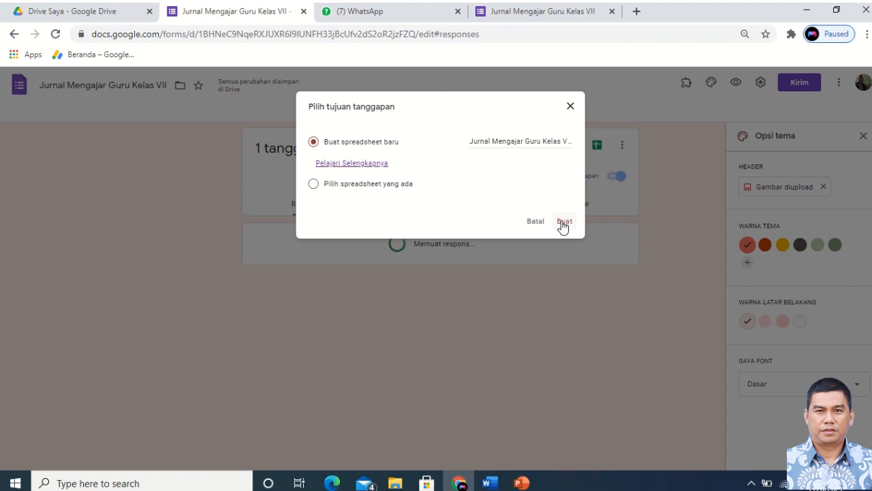
{"action": "left_click", "coordinate": [563, 223]}
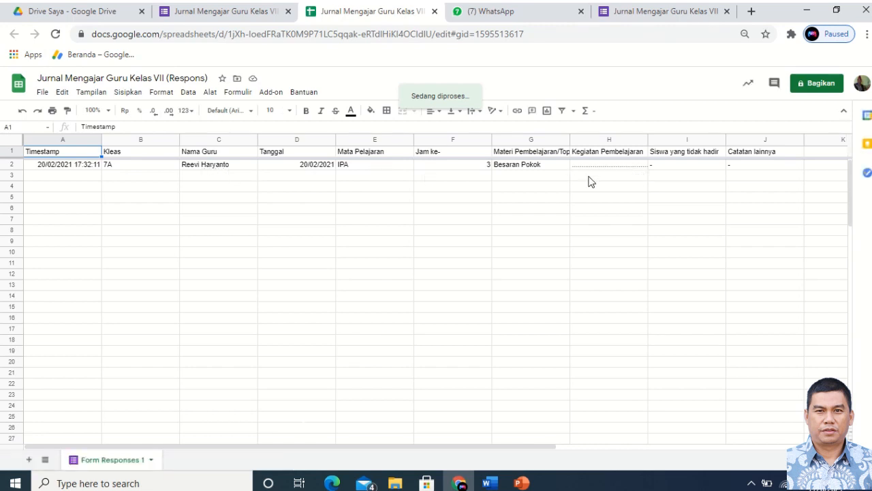
Switch to Google Drive and look through Drive Saya for the teaching journal form and its response spreadsheet.
{"action": "left_click", "coordinate": [75, 17]}
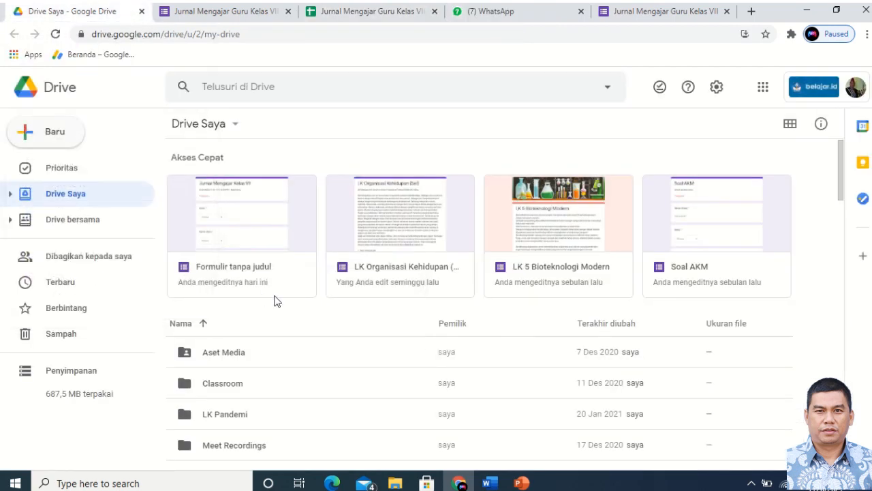
{"action": "scroll", "coordinate": [275, 300], "scroll_direction": "down", "scroll_amount": 6}
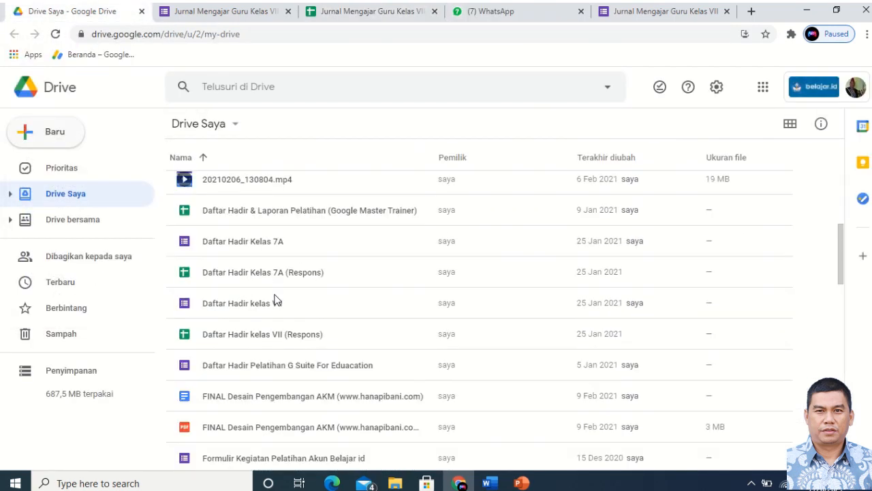
{"action": "scroll", "coordinate": [275, 300], "scroll_direction": "down", "scroll_amount": 2}
{"action": "scroll", "coordinate": [276, 301], "scroll_direction": "down", "scroll_amount": 4}
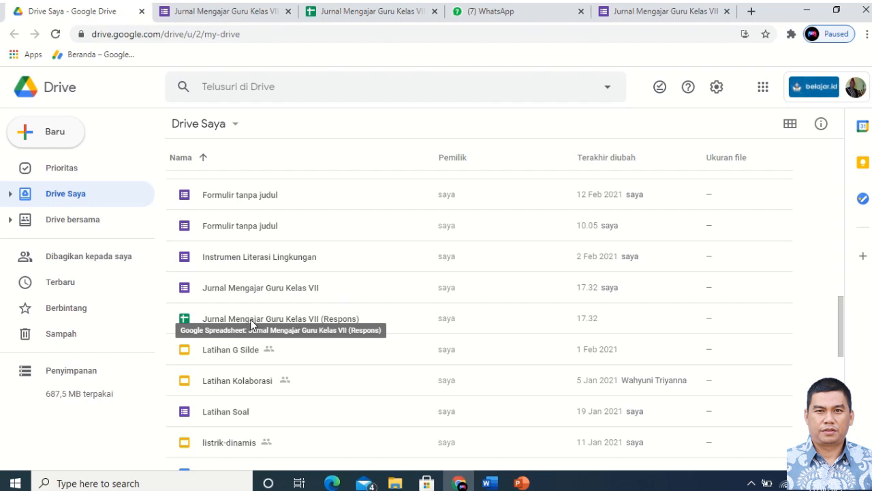
{"action": "scroll", "coordinate": [257, 283], "scroll_direction": "up", "scroll_amount": 10}
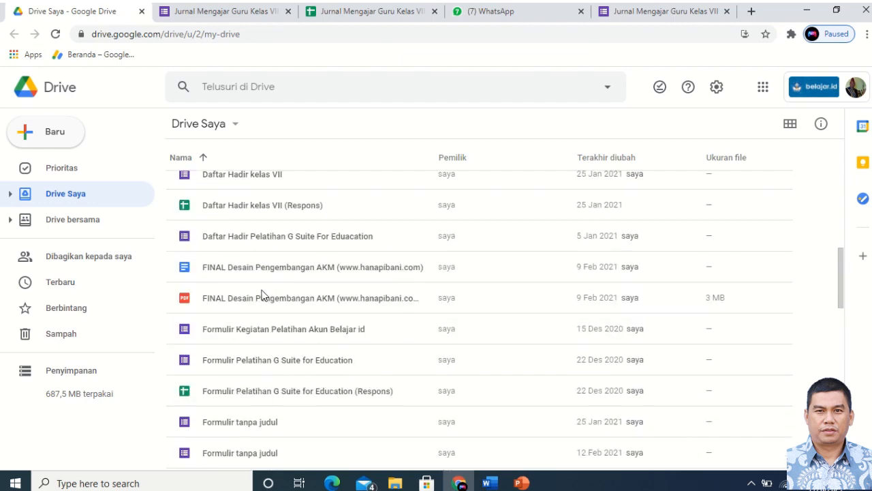
{"action": "scroll", "coordinate": [257, 285], "scroll_direction": "up", "scroll_amount": 5}
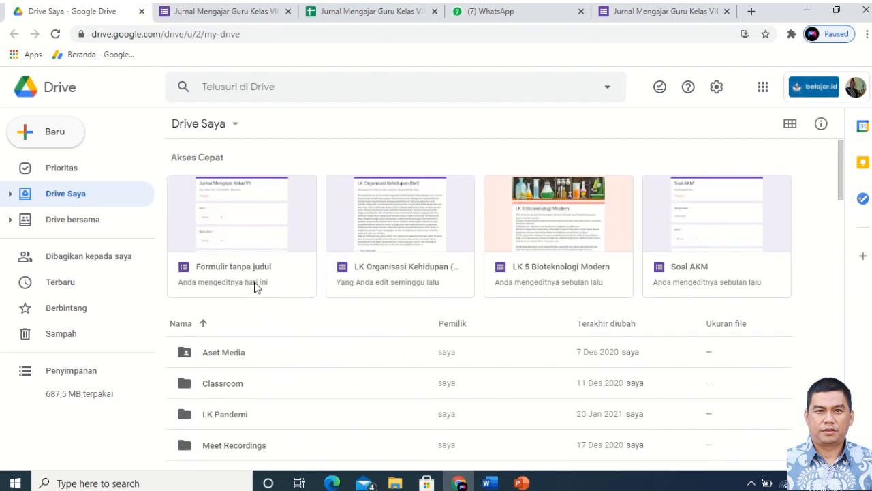
Create a new folder named "Jurnal Mengajar" in Drive Saya.
{"action": "left_click", "coordinate": [235, 126]}
{"action": "left_click", "coordinate": [229, 155]}
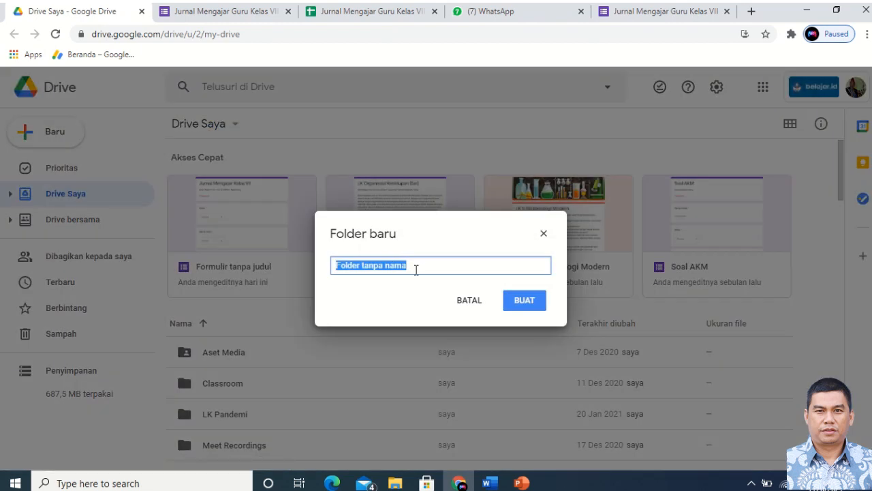
{"action": "type", "text": "Jurnal "}
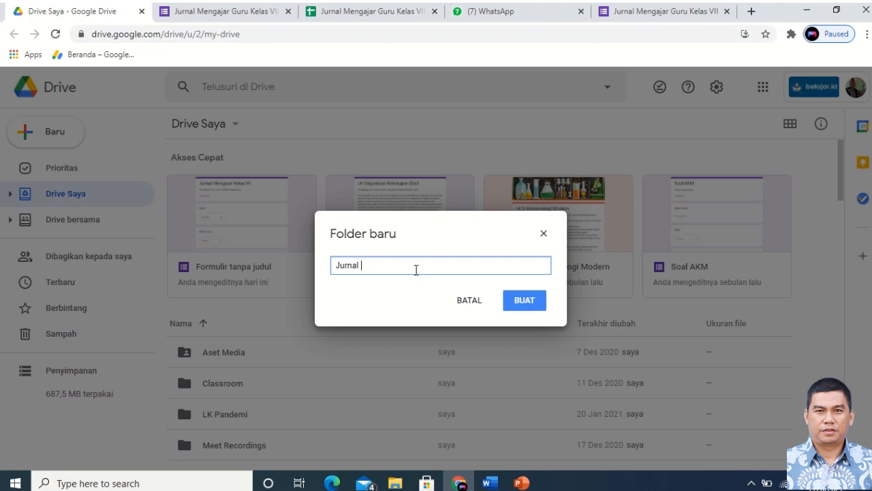
{"action": "type", "text": "Mengajar"}
{"action": "left_click", "coordinate": [528, 303]}
Move the "Jurnal Mengajar Guru Kelas VII" form into the "Jurnal Mengajar" folder.
{"action": "scroll", "coordinate": [364, 330], "scroll_direction": "down", "scroll_amount": 8}
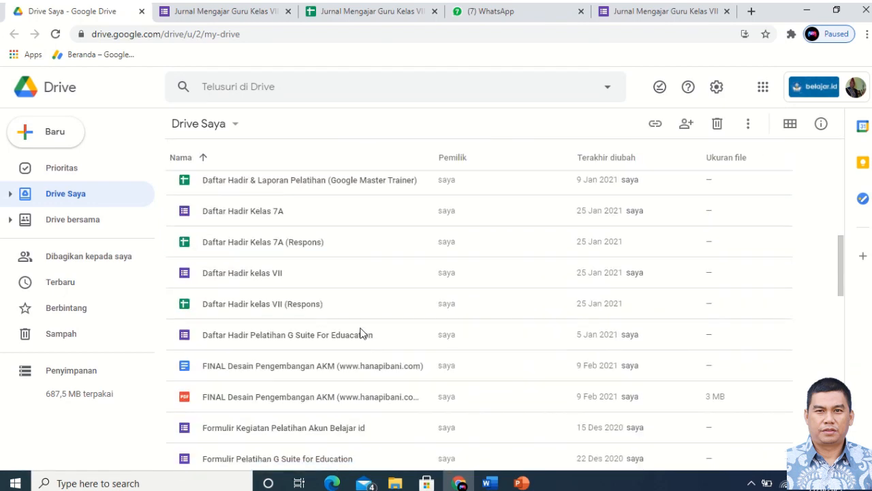
{"action": "scroll", "coordinate": [360, 333], "scroll_direction": "down", "scroll_amount": 5}
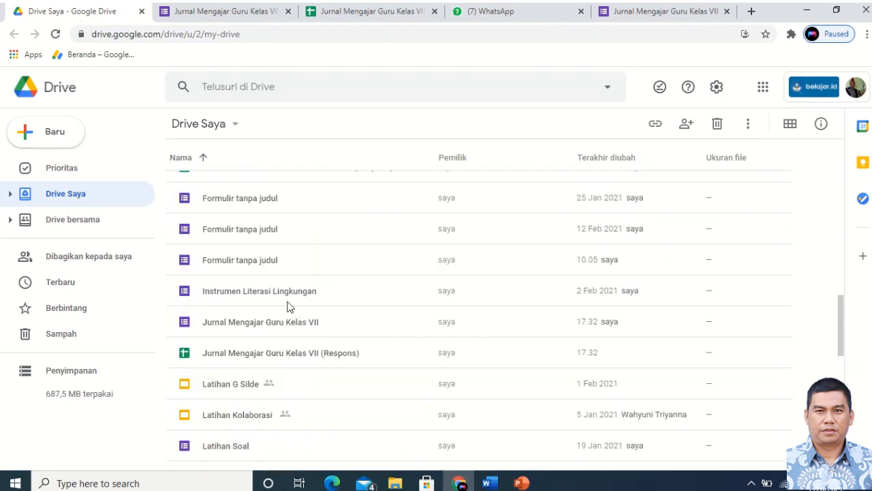
{"action": "left_click", "coordinate": [257, 325]}
{"action": "right_click", "coordinate": [257, 325]}
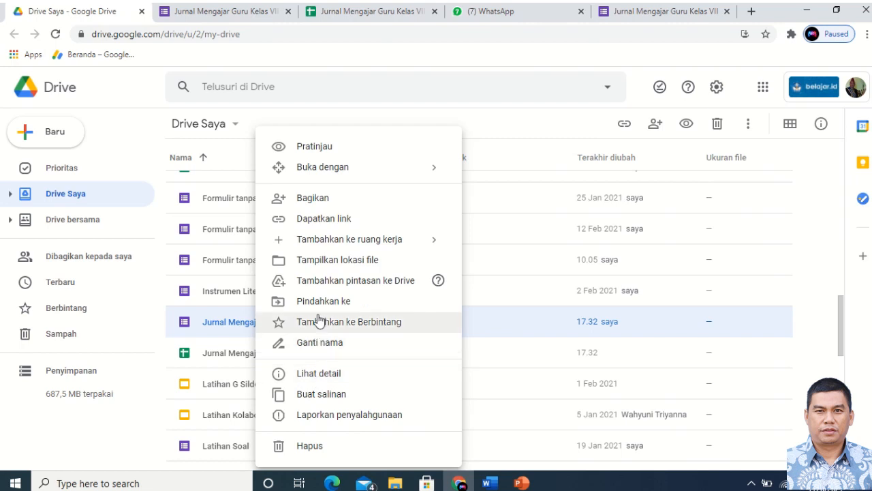
{"action": "left_click", "coordinate": [227, 318]}
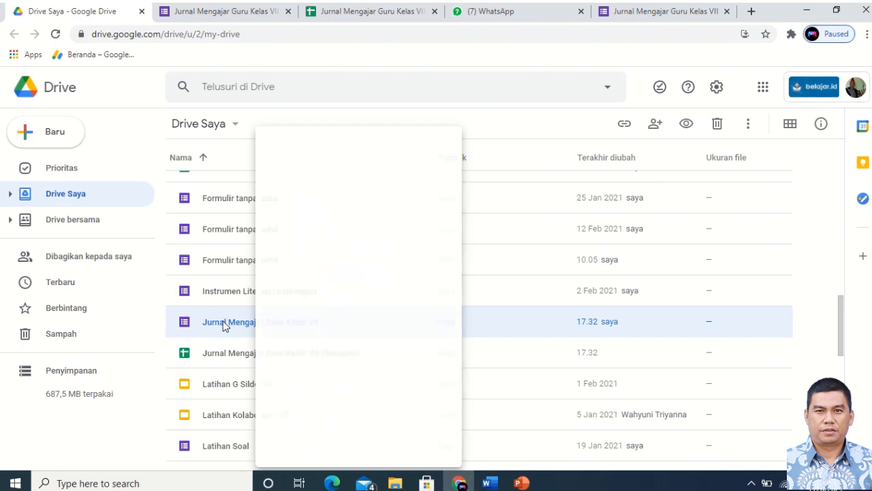
{"action": "right_click", "coordinate": [224, 324]}
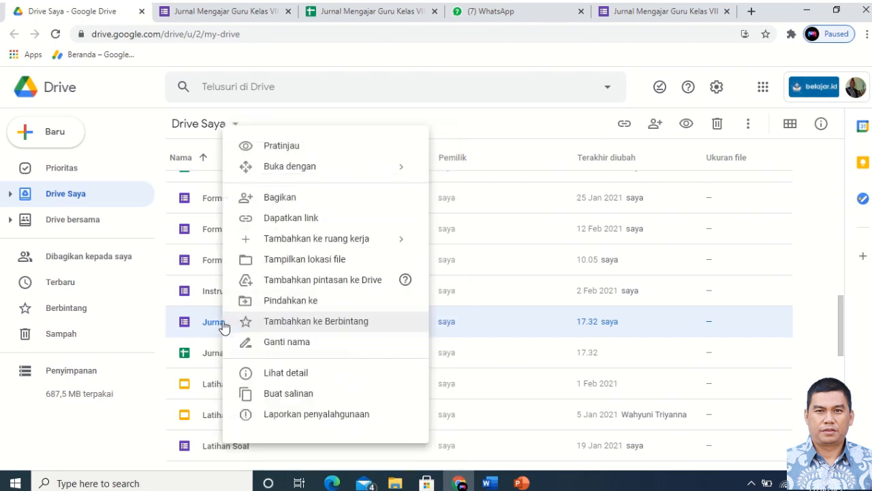
{"action": "left_click", "coordinate": [285, 302]}
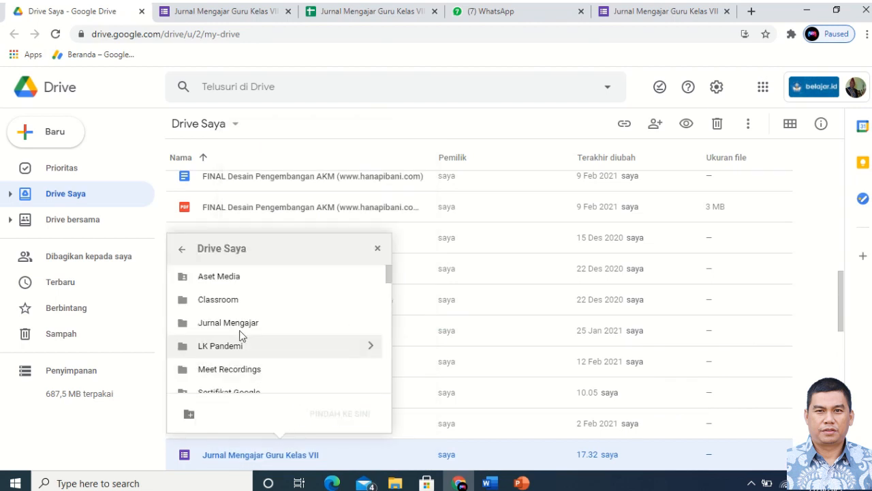
{"action": "left_click", "coordinate": [241, 325]}
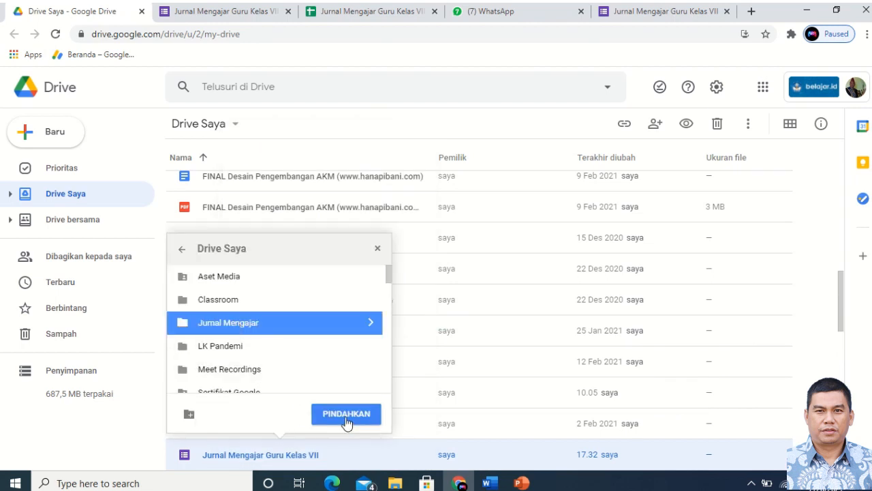
{"action": "left_click", "coordinate": [346, 417]}
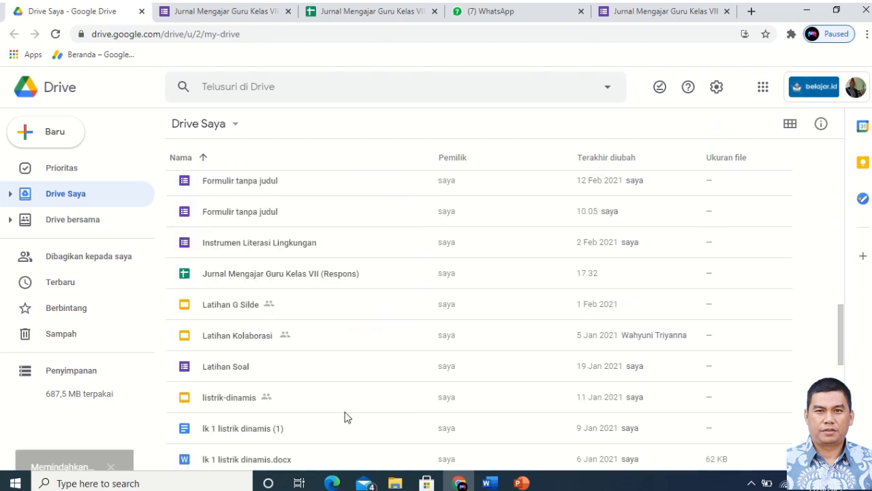
Move the "Jurnal Mengajar Guru Kelas VII (Respons)" spreadsheet from Drive Saya into the "Jurnal Mengajar" folder.
{"action": "left_click", "coordinate": [266, 279]}
{"action": "right_click", "coordinate": [266, 280]}
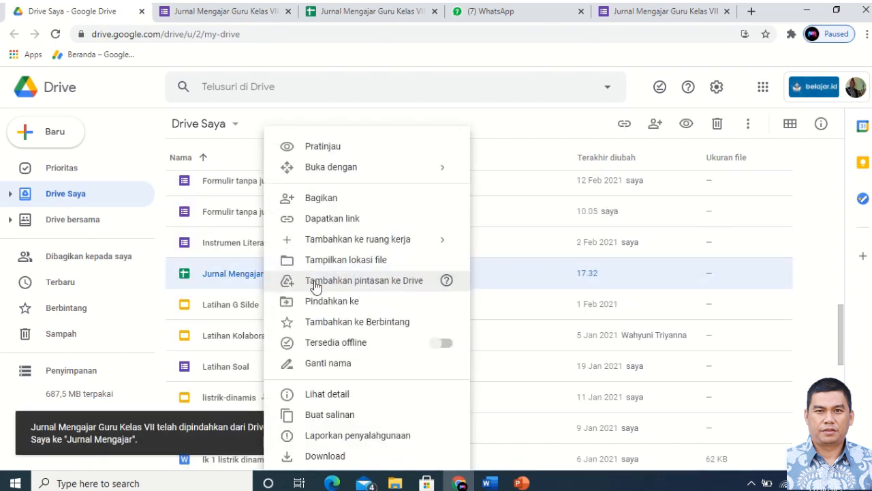
{"action": "left_click", "coordinate": [326, 303]}
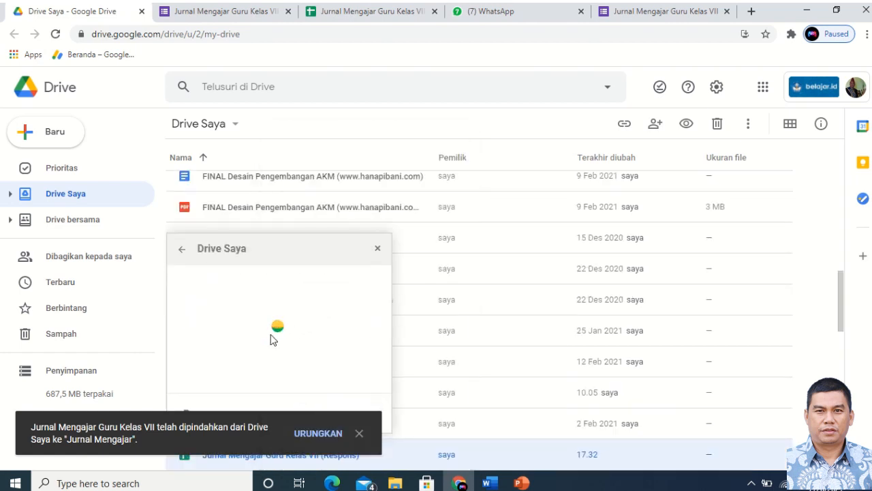
{"action": "left_click", "coordinate": [247, 322]}
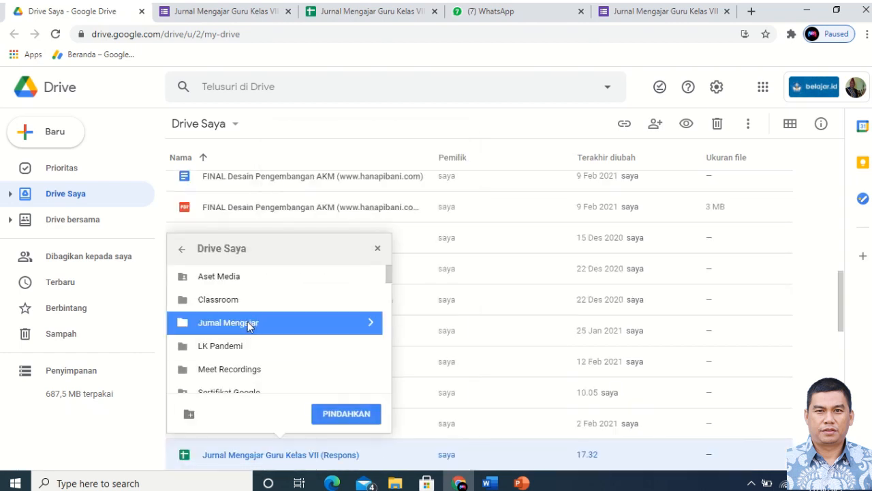
{"action": "left_click", "coordinate": [346, 414]}
Open the "Jurnal Mengajar" folder in Drive Saya to check its contents.
{"action": "scroll", "coordinate": [360, 303], "scroll_direction": "up", "scroll_amount": 10}
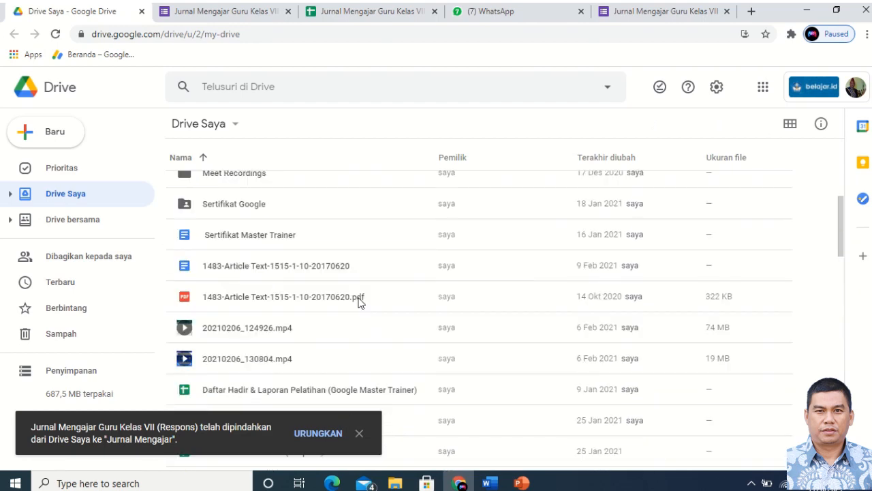
{"action": "scroll", "coordinate": [267, 315], "scroll_direction": "down", "scroll_amount": 2}
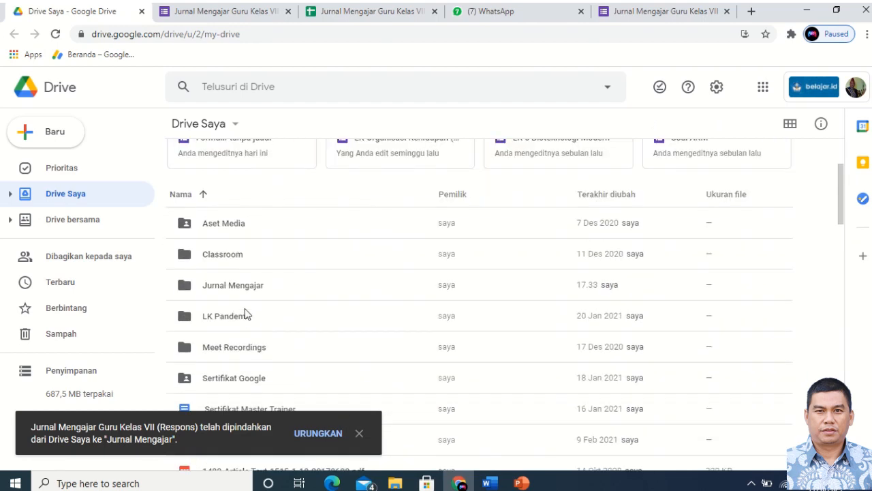
{"action": "double_click", "coordinate": [243, 293]}
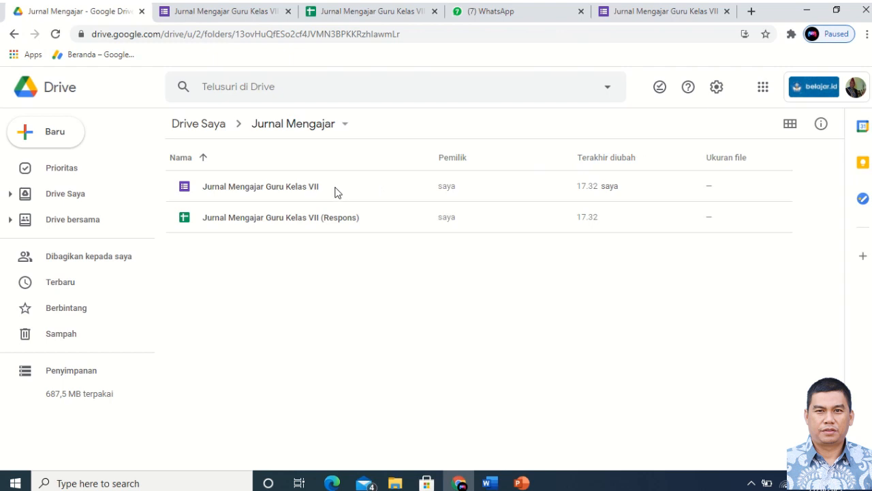
{"action": "mouse_move", "coordinate": [448, 6]}
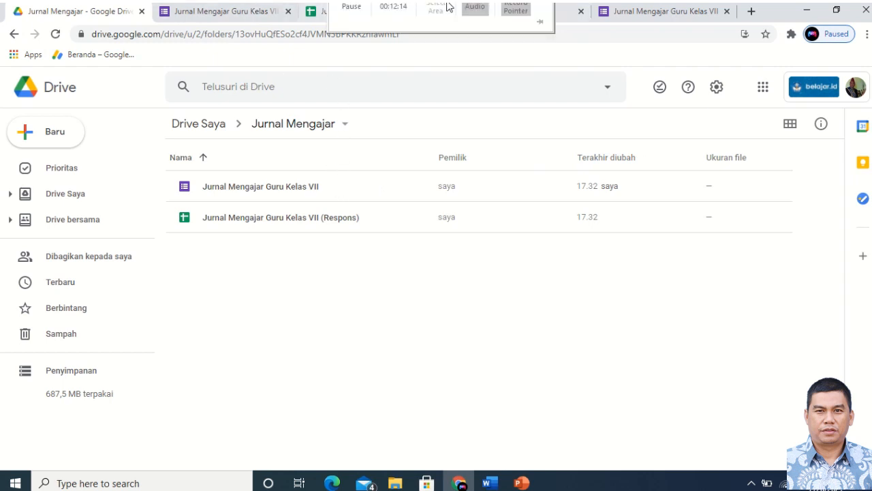